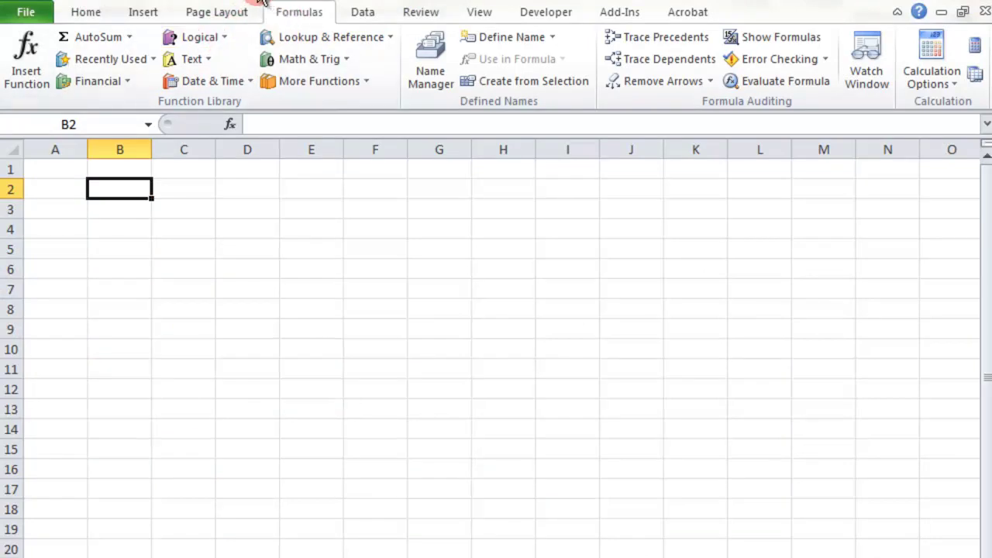
Insert the NORM.DIST function from the Statistical functions into cell B2
{"action": "left_click", "coordinate": [289, 17]}
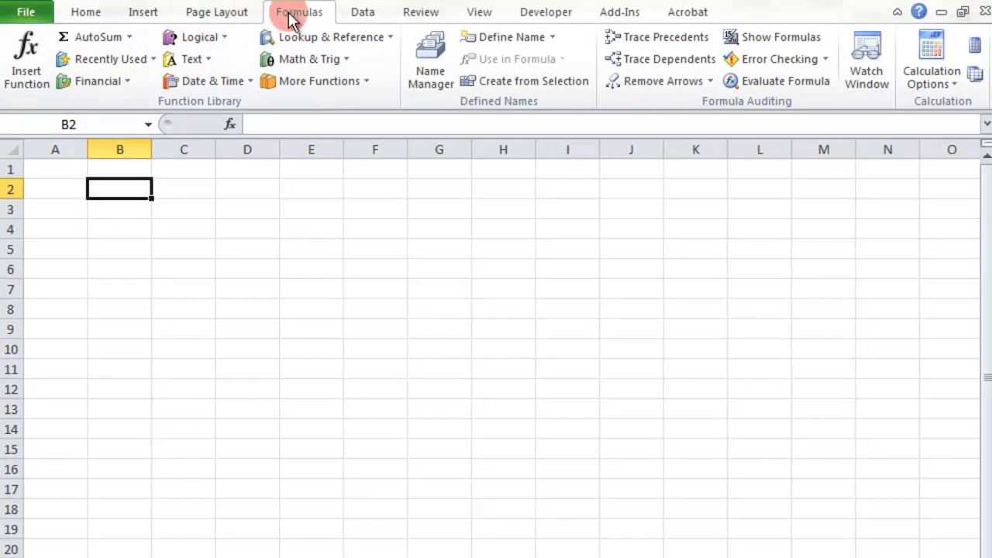
{"action": "left_click", "coordinate": [361, 81]}
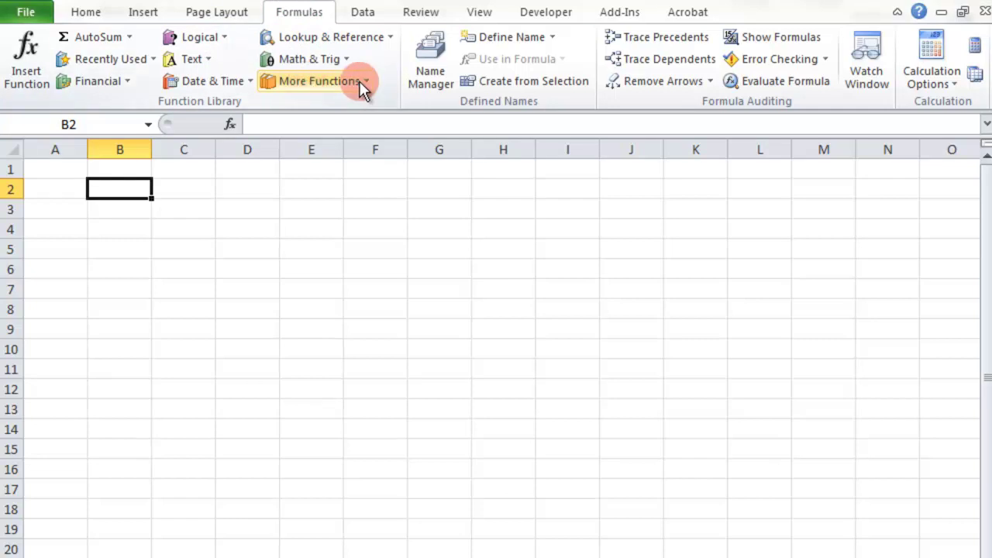
{"action": "mouse_move", "coordinate": [356, 103]}
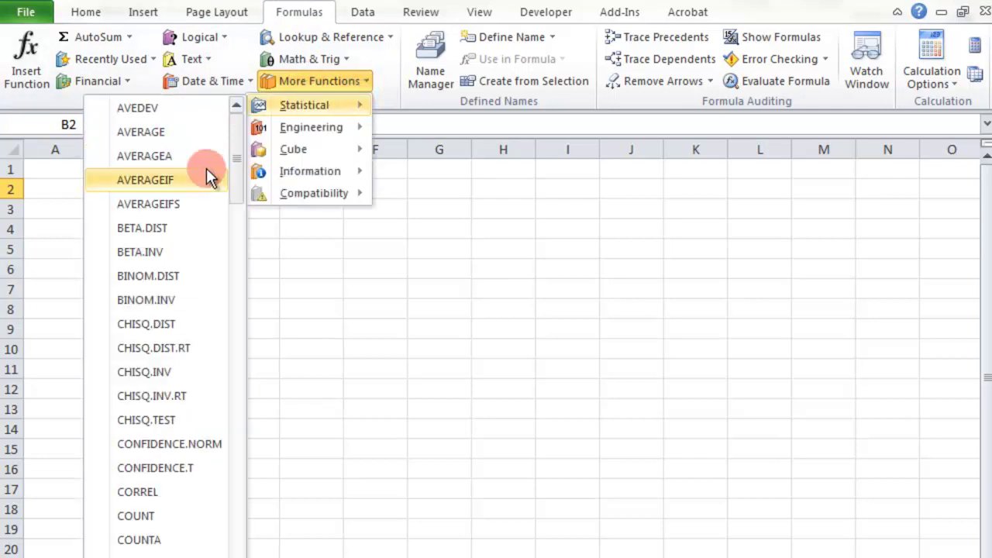
{"action": "left_click_drag", "start_coordinate": [236, 166], "coordinate": [225, 388]}
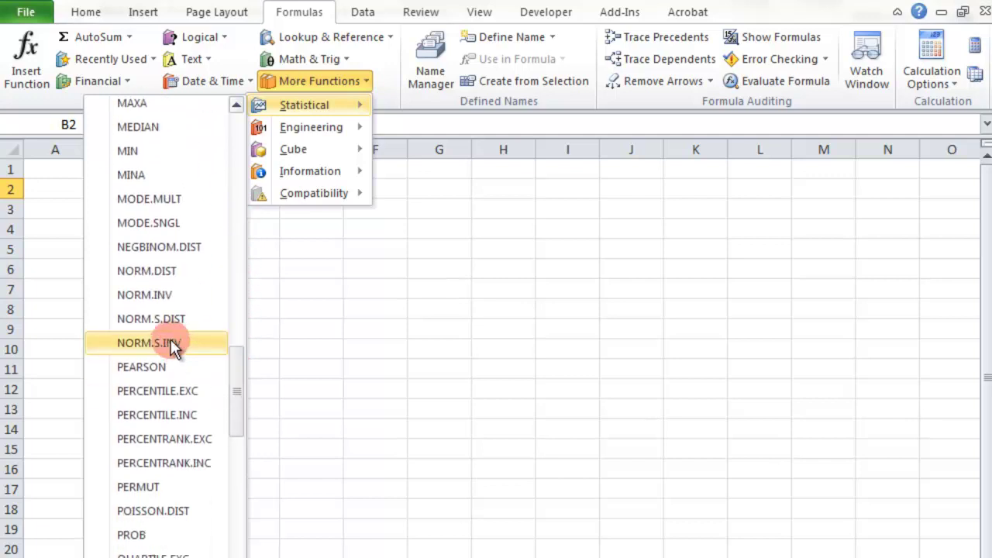
{"action": "left_click", "coordinate": [138, 273]}
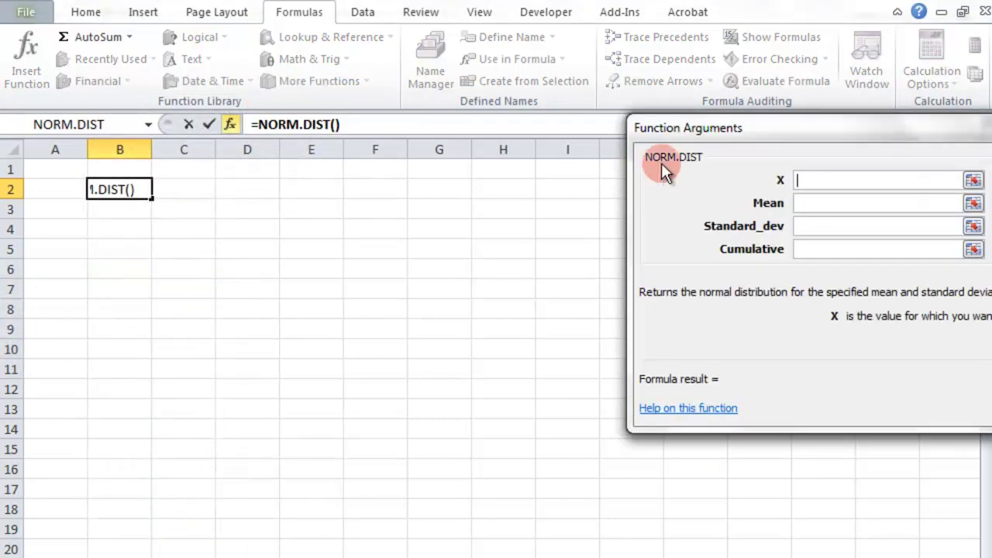
Arrange the restored Excel window and the arguments dialog so the homework question stays visible
{"action": "left_click_drag", "start_coordinate": [820, 138], "coordinate": [573, 51]}
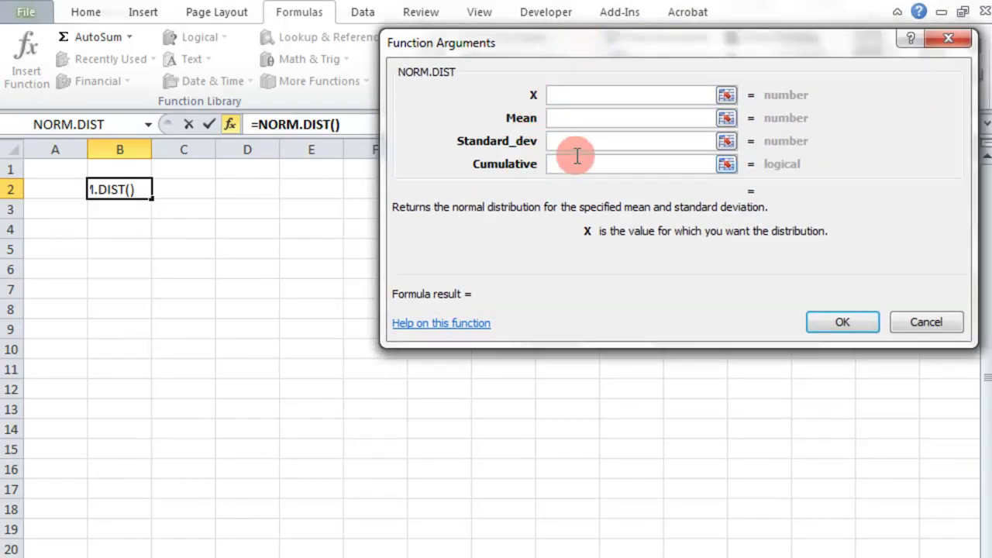
{"action": "left_click_drag", "start_coordinate": [541, 43], "coordinate": [536, 70]}
{"action": "left_click_drag", "start_coordinate": [484, 6], "coordinate": [516, 432]}
{"action": "left_click_drag", "start_coordinate": [606, 70], "coordinate": [364, 208]}
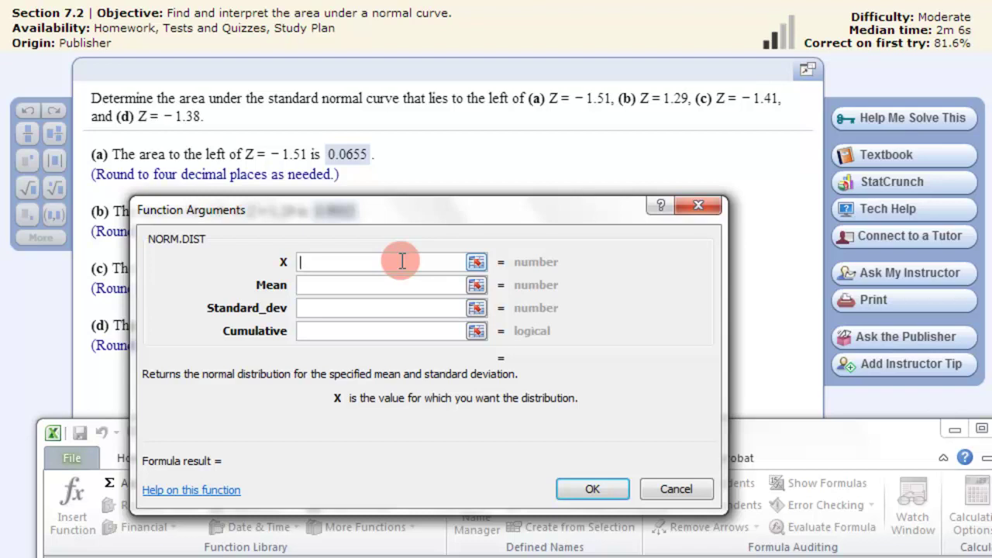
Fill NORM.DIST with X -1.51, mean 0, SD 1, cumulative TRUE, giving 0.065522
{"action": "type", "text": "-1.51"}
{"action": "left_click", "coordinate": [370, 286]}
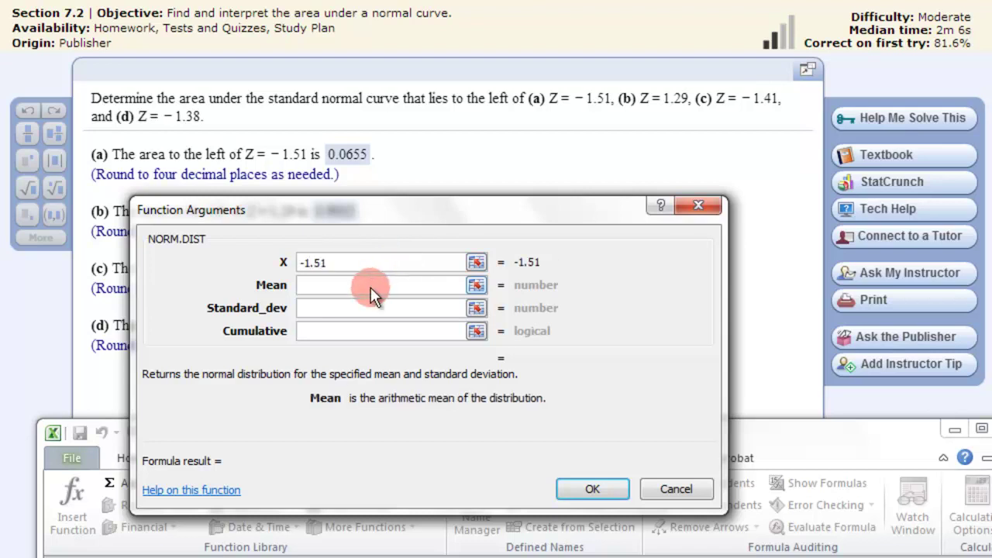
{"action": "type", "text": "0"}
{"action": "left_click", "coordinate": [388, 305]}
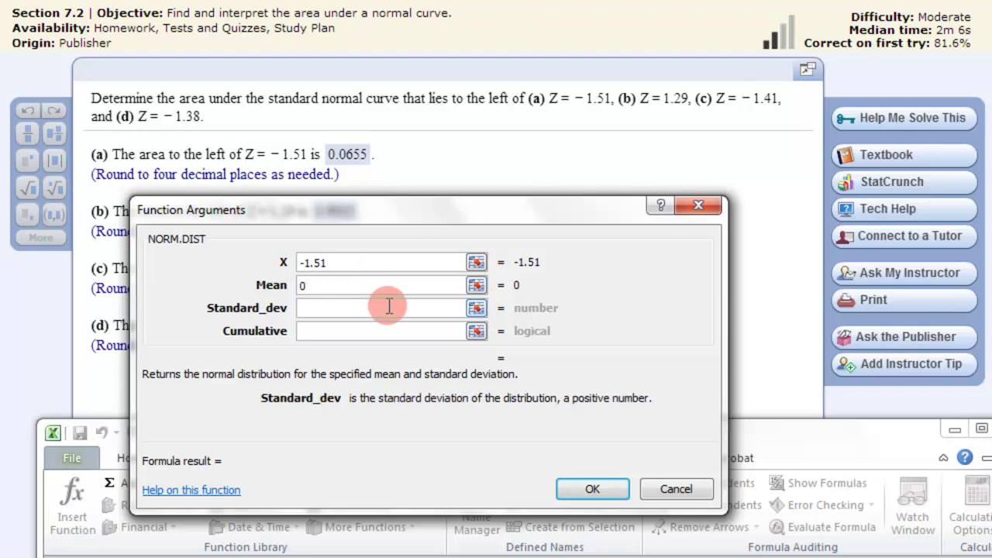
{"action": "type", "text": "1"}
{"action": "left_click", "coordinate": [392, 332]}
{"action": "type", "text": "TRUE"}
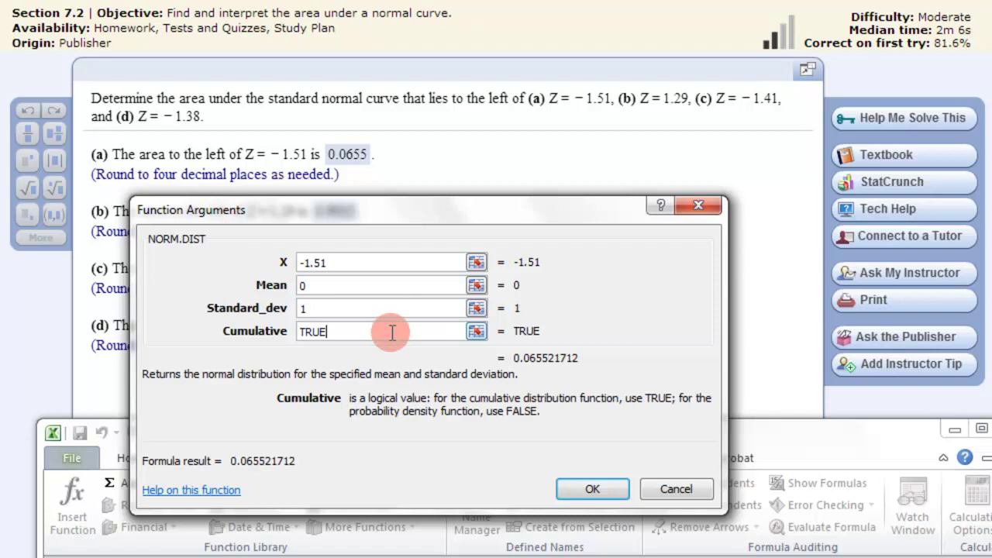
{"action": "left_click", "coordinate": [591, 488]}
Bring Excel forward and check B2's stored formula =NORM.DIST(-1.51,0,1,TRUE)
{"action": "left_click_drag", "start_coordinate": [594, 438], "coordinate": [586, 207]}
{"action": "left_click", "coordinate": [169, 433]}
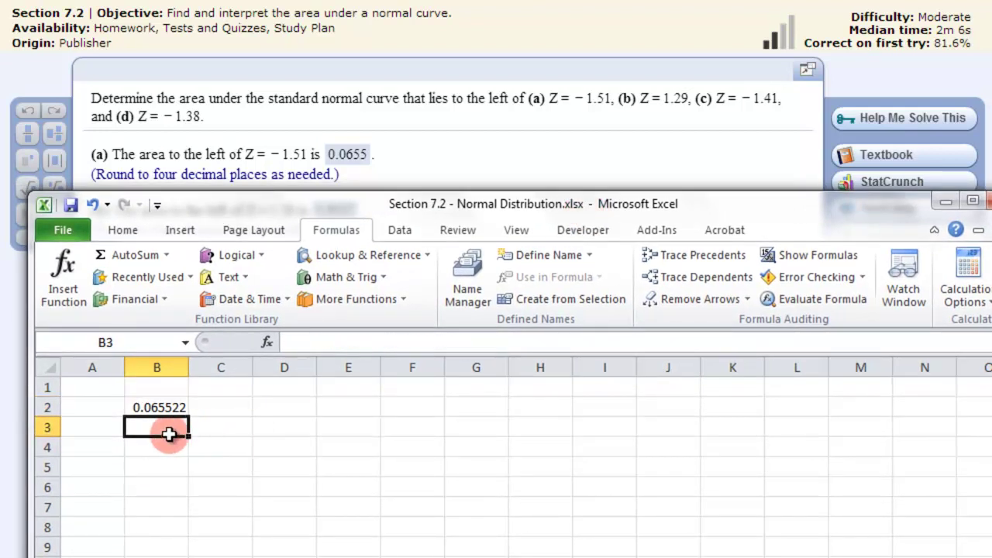
{"action": "left_click", "coordinate": [166, 413]}
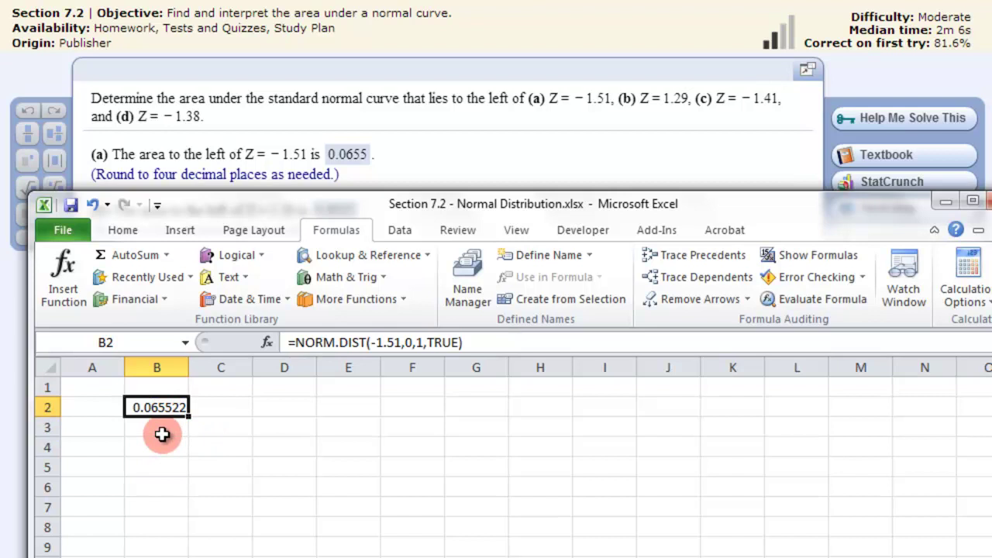
{"action": "left_click", "coordinate": [162, 428]}
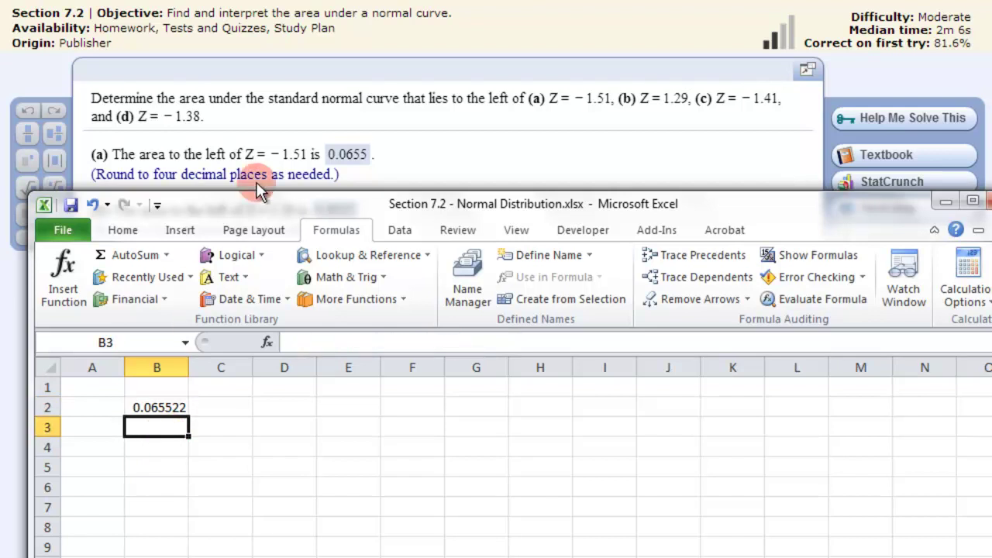
Replace -1.51 with 1.29 in B2's NORM.DIST formula so it returns 0.901475
{"action": "left_click_drag", "start_coordinate": [268, 199], "coordinate": [265, 260]}
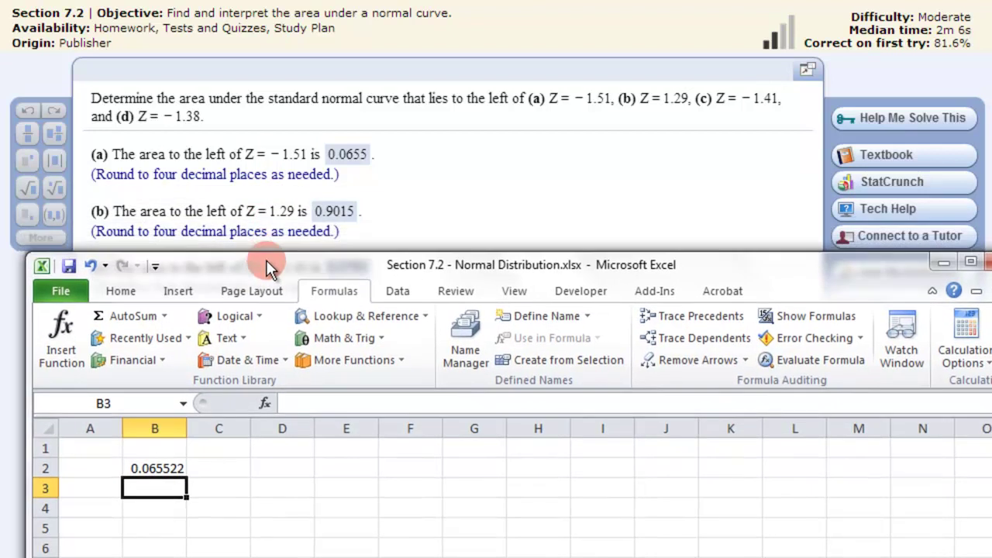
{"action": "left_click", "coordinate": [166, 471]}
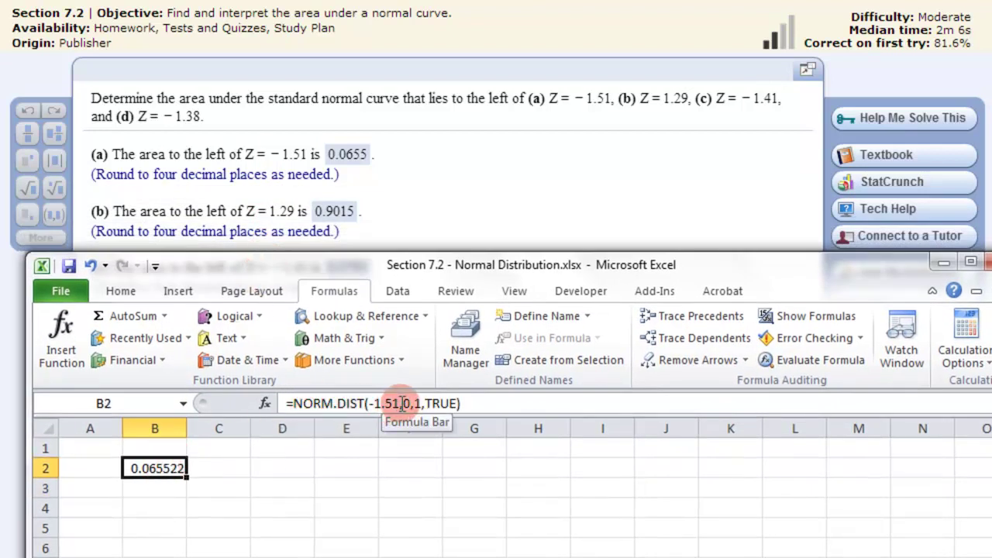
{"action": "left_click_drag", "start_coordinate": [402, 403], "coordinate": [370, 403]}
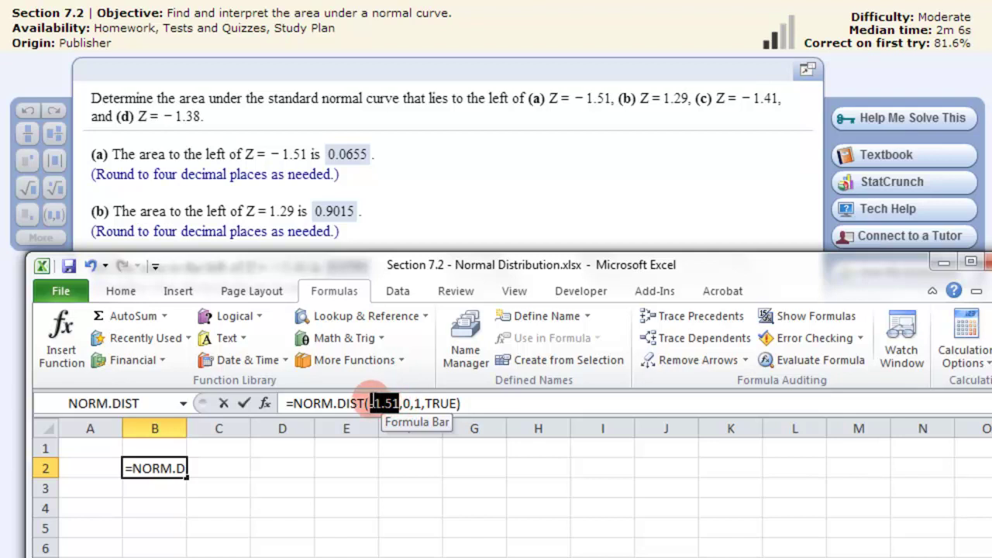
{"action": "type", "text": "1.29"}
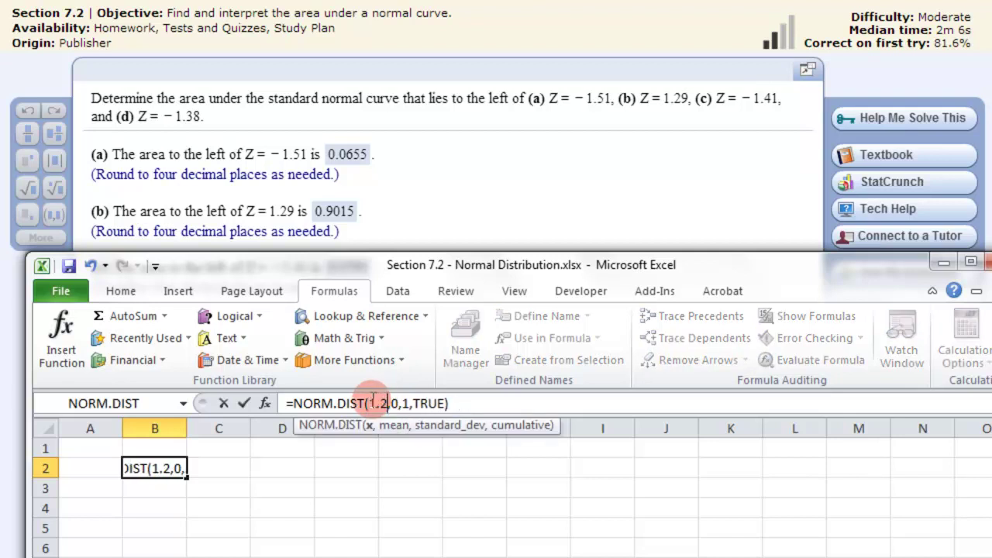
{"action": "key", "text": "Return"}
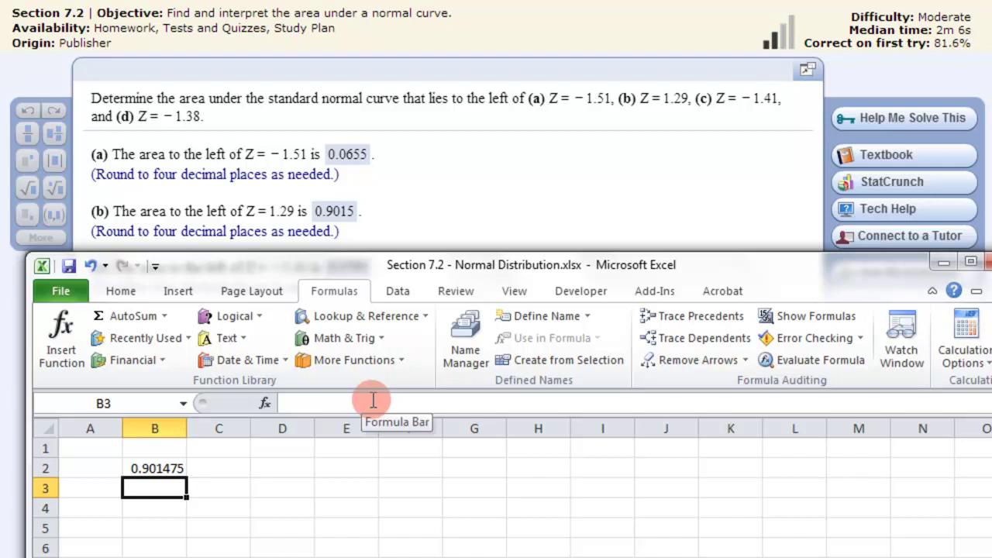
{"action": "left_click_drag", "start_coordinate": [403, 265], "coordinate": [423, 180]}
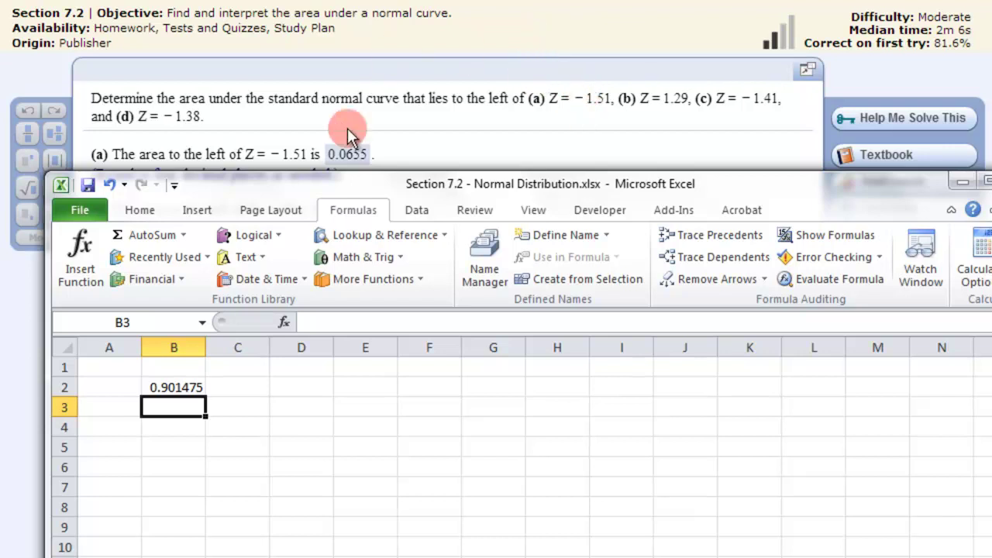
Select D2 and browse the Statistical functions list down to NORM.INV
{"action": "left_click_drag", "start_coordinate": [608, 186], "coordinate": [867, 210]}
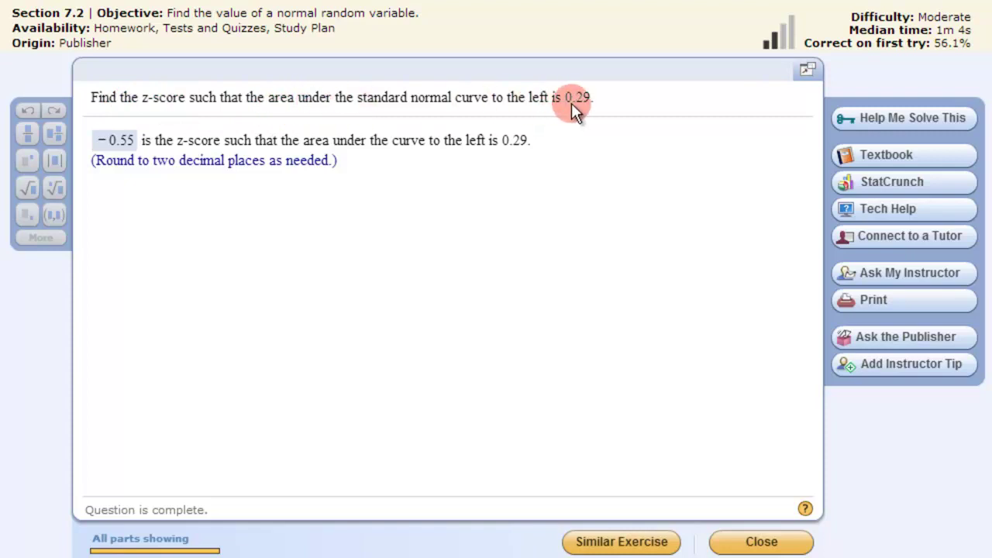
{"action": "key", "text": "alt+Tab"}
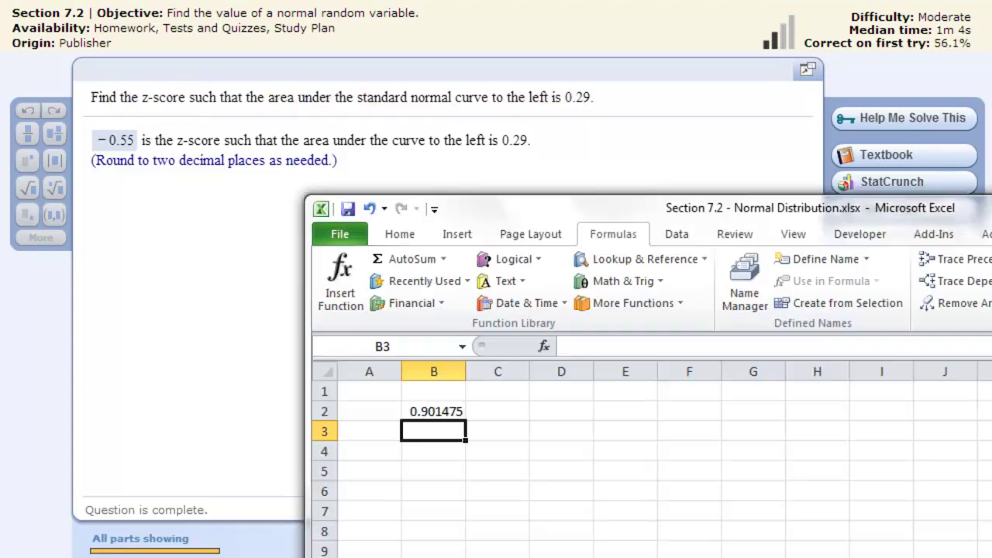
{"action": "left_click_drag", "start_coordinate": [816, 181], "coordinate": [818, 195]}
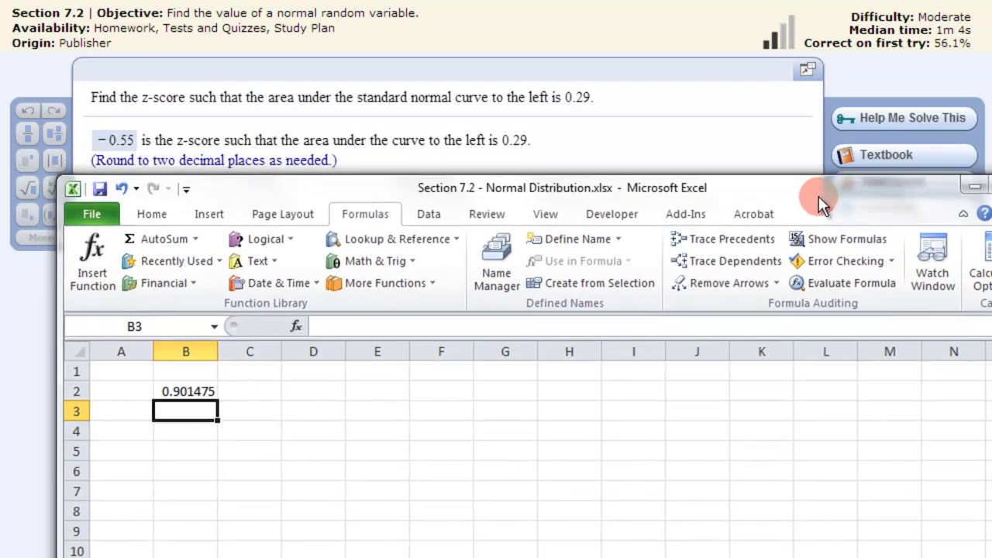
{"action": "left_click", "coordinate": [314, 391]}
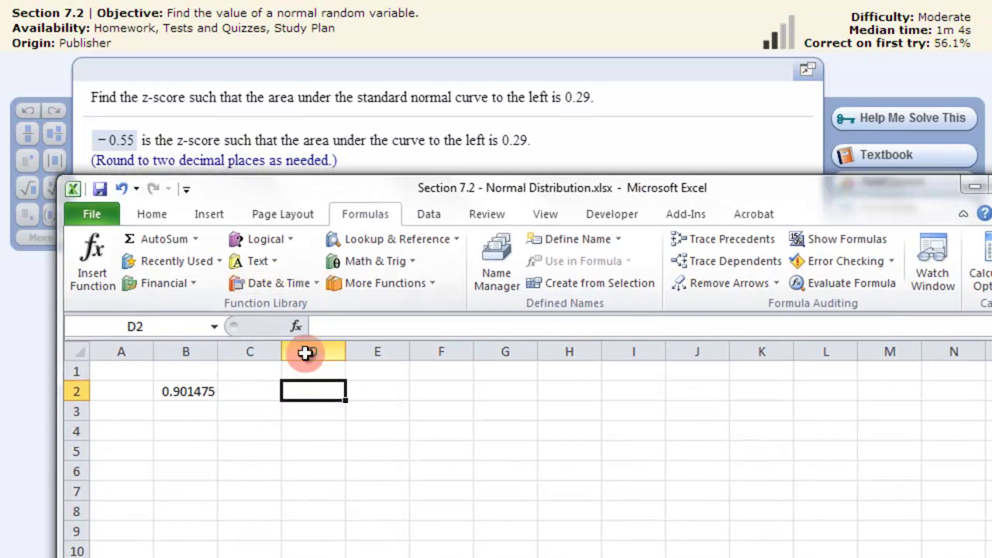
{"action": "left_click", "coordinate": [385, 279]}
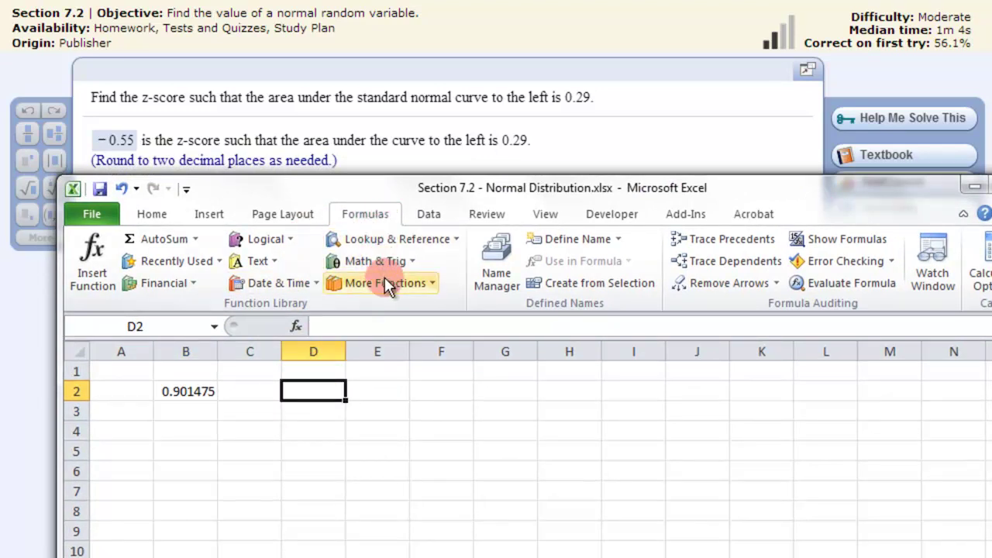
{"action": "mouse_move", "coordinate": [390, 301]}
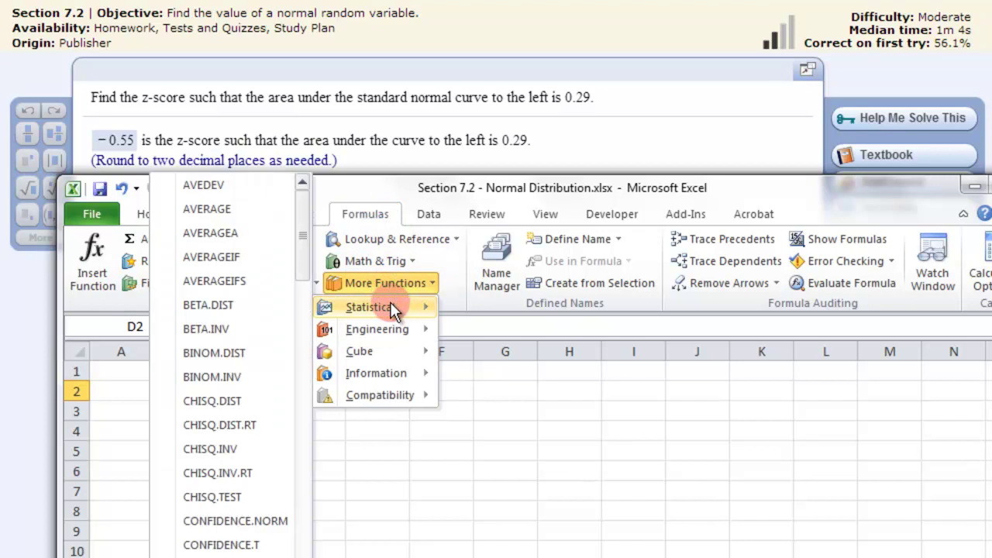
{"action": "left_click_drag", "start_coordinate": [302, 231], "coordinate": [295, 480]}
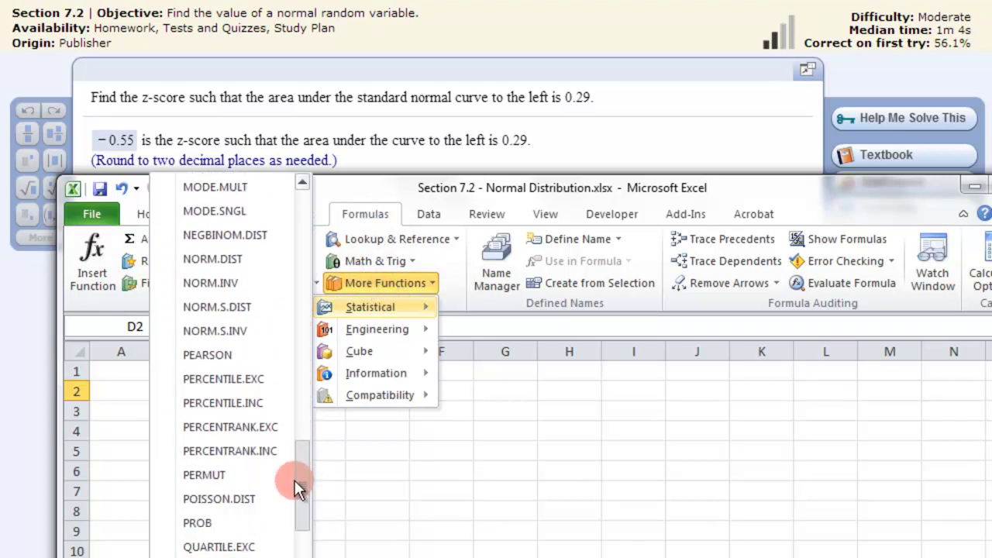
Insert =NORM.INV(0.29,0,1) in D2, returning the z-score -0.55338
{"action": "left_click", "coordinate": [217, 284]}
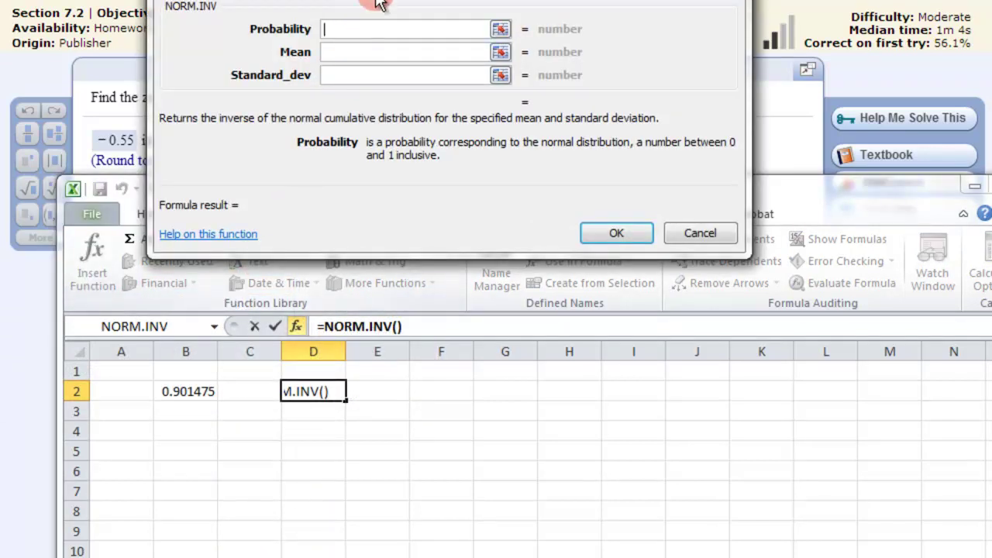
{"action": "left_click_drag", "start_coordinate": [380, 4], "coordinate": [359, 192]}
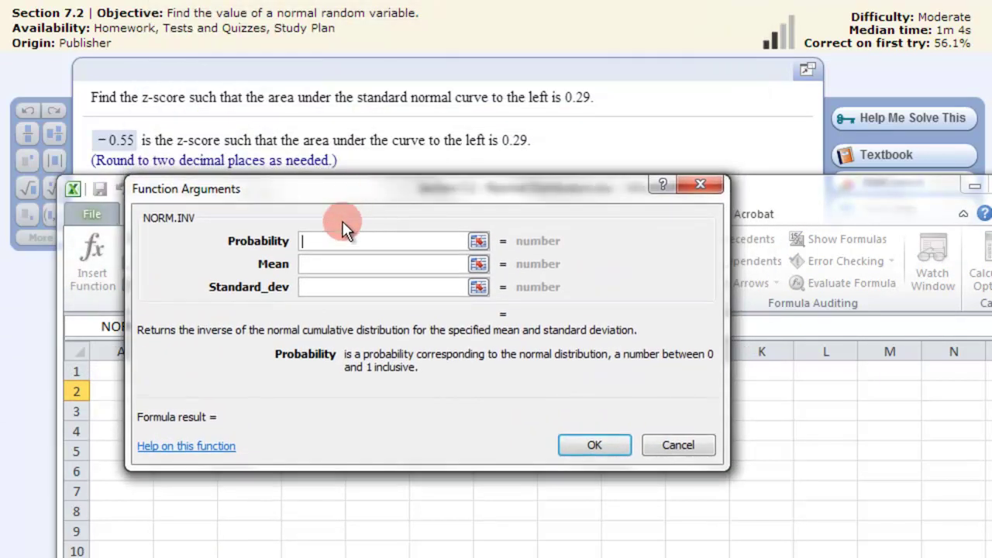
{"action": "type", "text": "0.29"}
{"action": "left_click", "coordinate": [349, 264]}
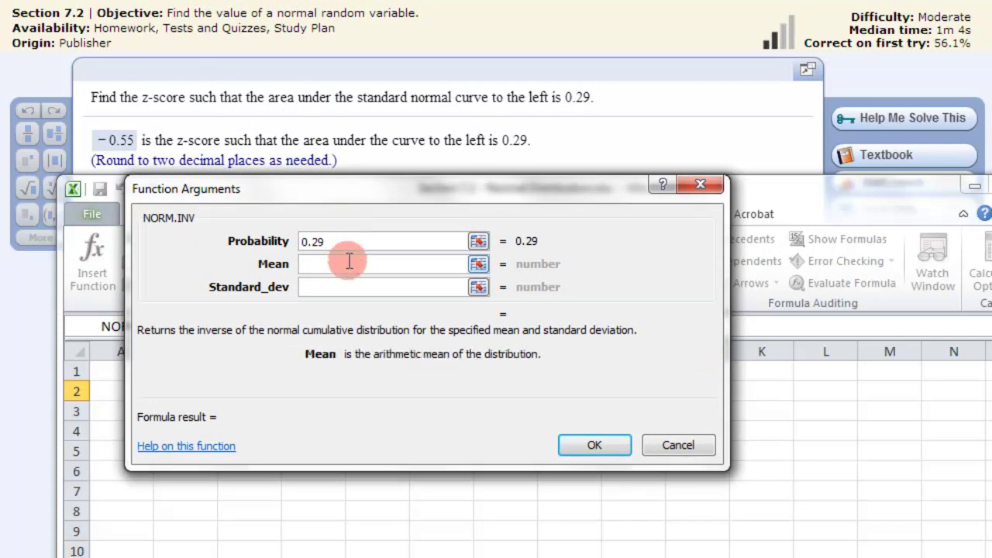
{"action": "type", "text": "0"}
{"action": "key", "text": "Tab"}
{"action": "type", "text": "1"}
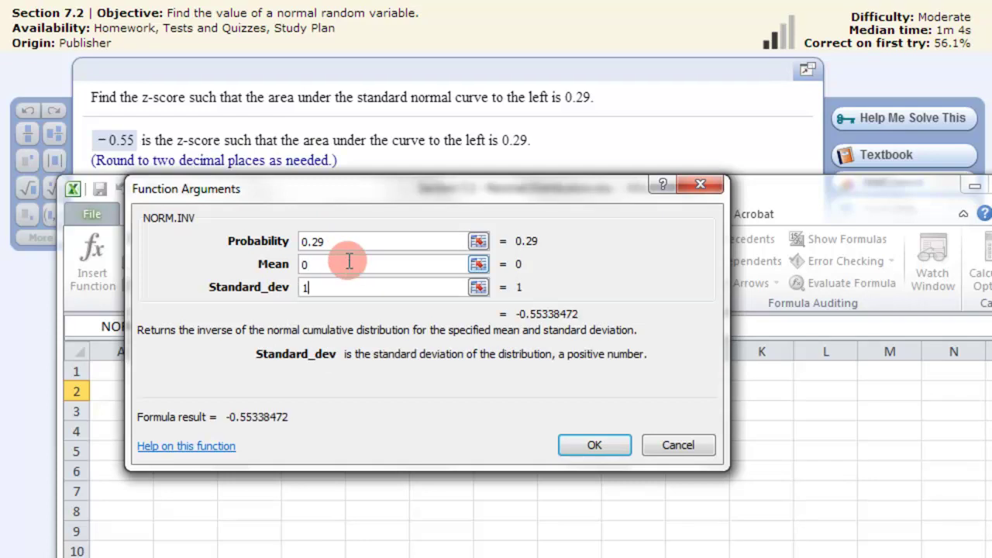
{"action": "left_click_drag", "start_coordinate": [396, 190], "coordinate": [756, 183]}
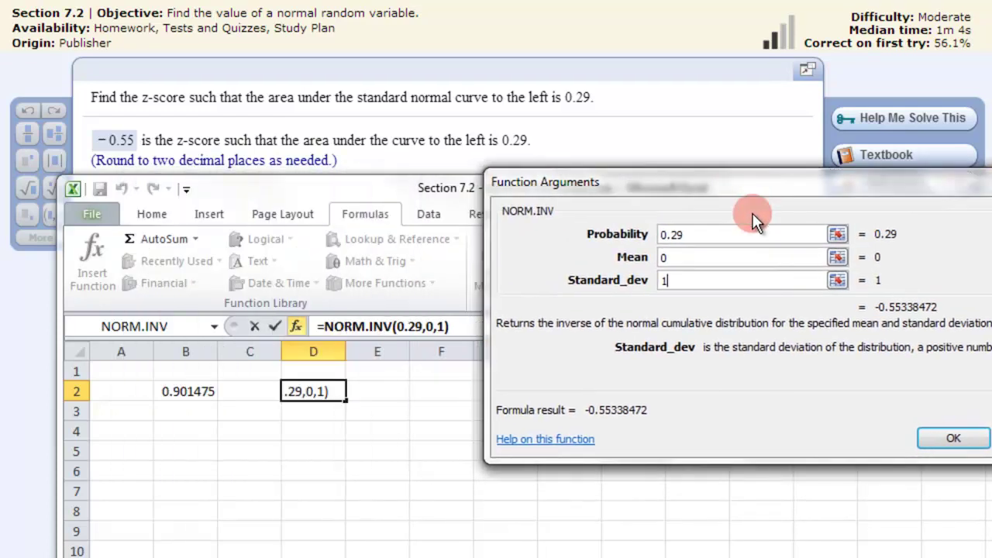
{"action": "left_click", "coordinate": [935, 433]}
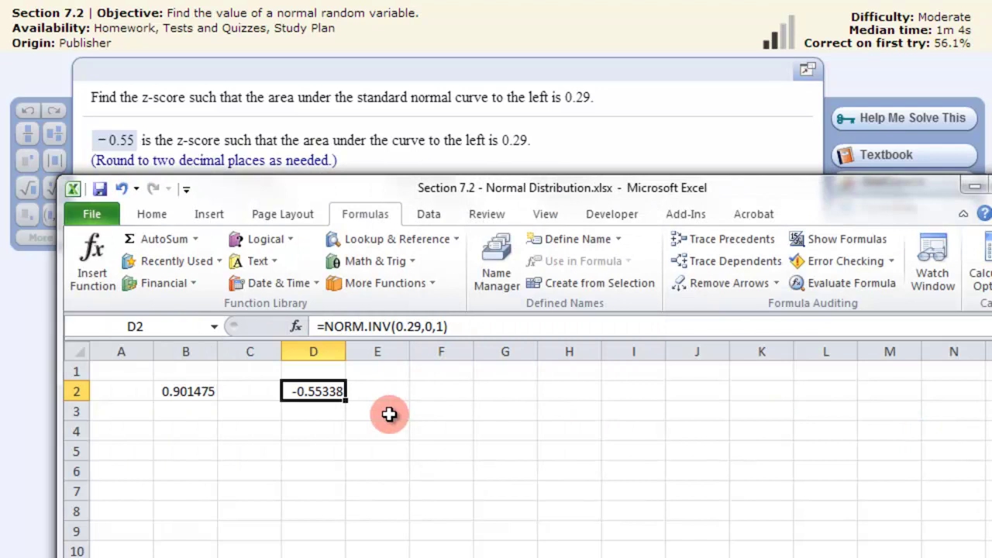
Review D2's NORM.INV formula and reposition the Excel window over the question page
{"action": "left_click", "coordinate": [316, 408]}
{"action": "left_click", "coordinate": [317, 392]}
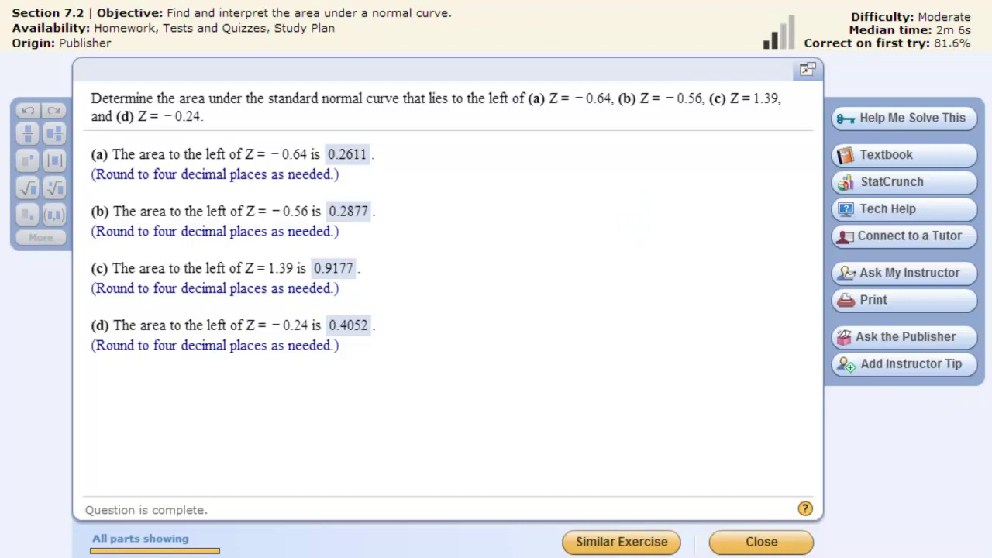
{"action": "key", "text": "alt+Tab"}
{"action": "left_click_drag", "start_coordinate": [772, 186], "coordinate": [706, 12]}
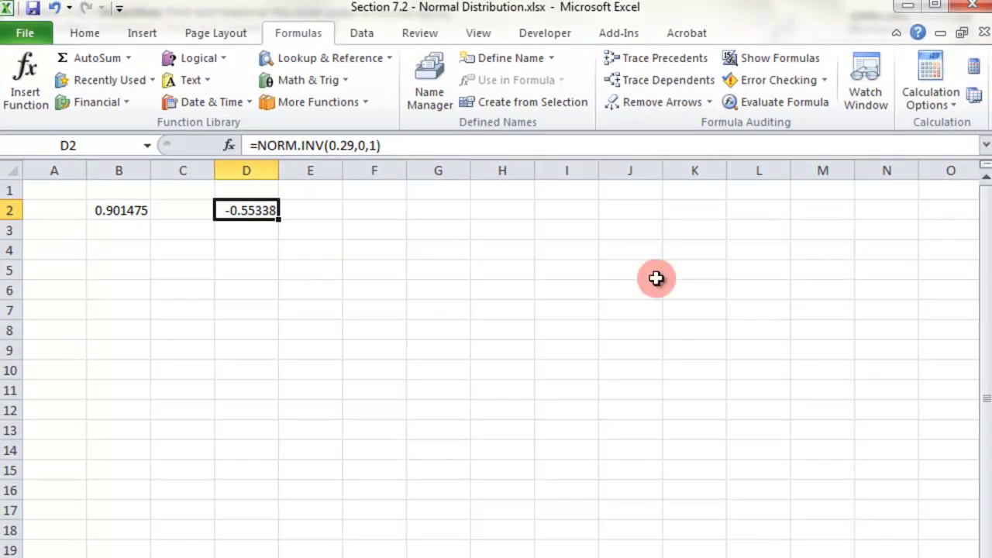
{"action": "key", "text": "alt+Tab"}
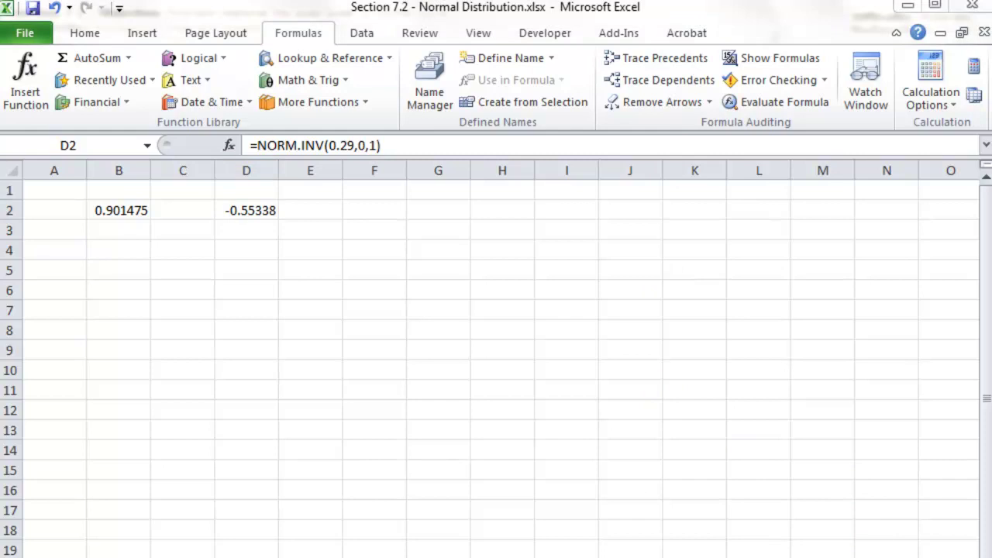
Maximize the z-score sheet, check C7's =(C4-C5)/C6 formula, then lower the window
{"action": "key", "text": "ctrl+Page_Down"}
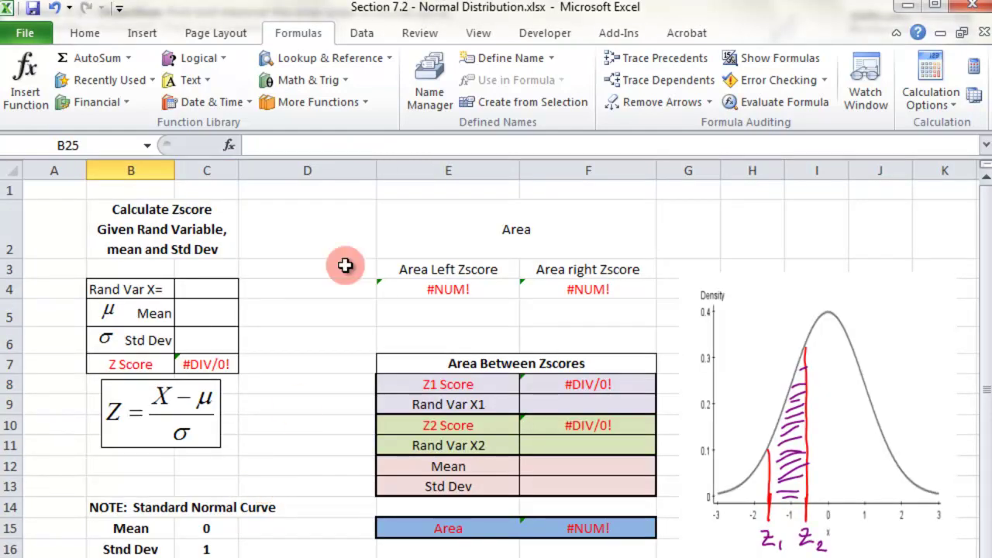
{"action": "double_click", "coordinate": [496, 8]}
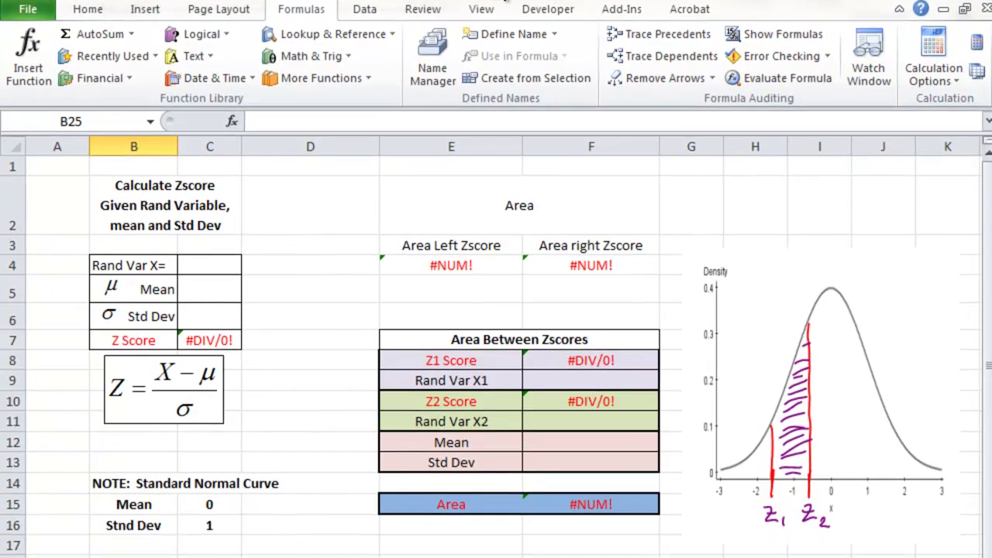
{"action": "left_click", "coordinate": [255, 295]}
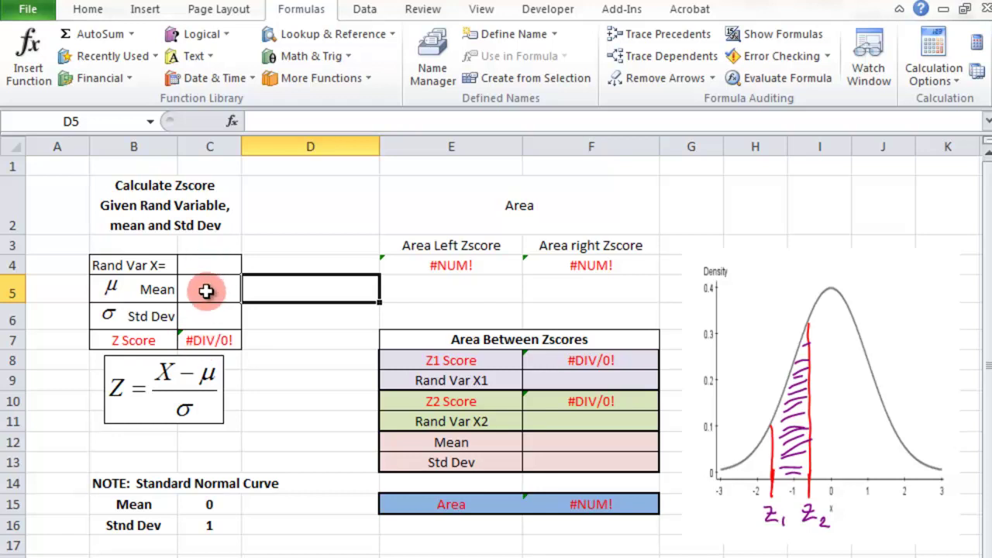
{"action": "left_click", "coordinate": [206, 339]}
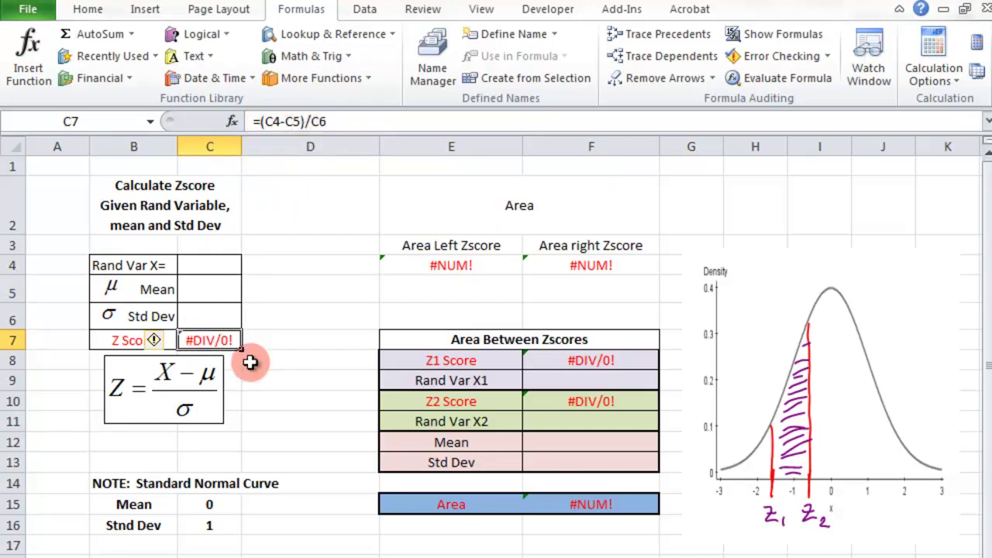
{"action": "key", "text": "Return"}
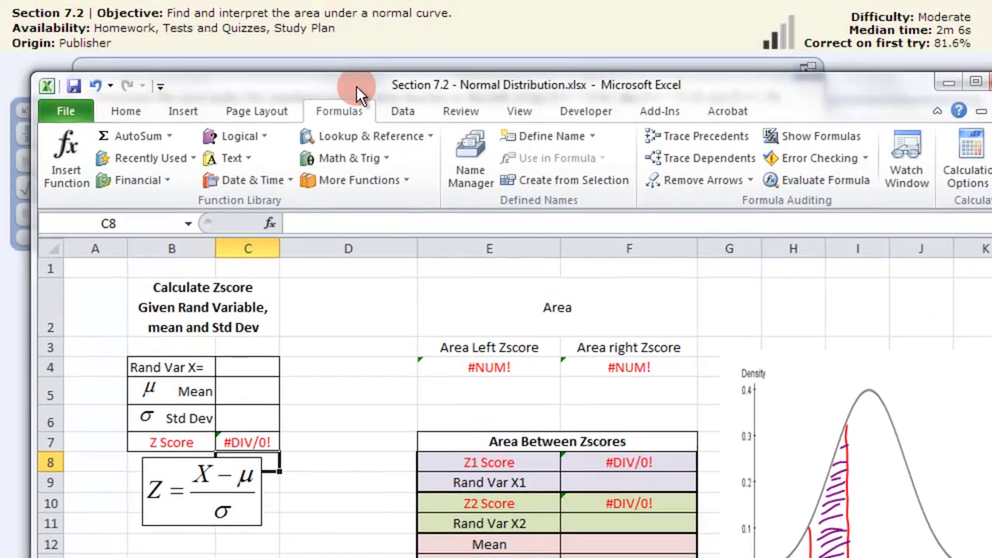
{"action": "left_click_drag", "start_coordinate": [357, 86], "coordinate": [277, 175]}
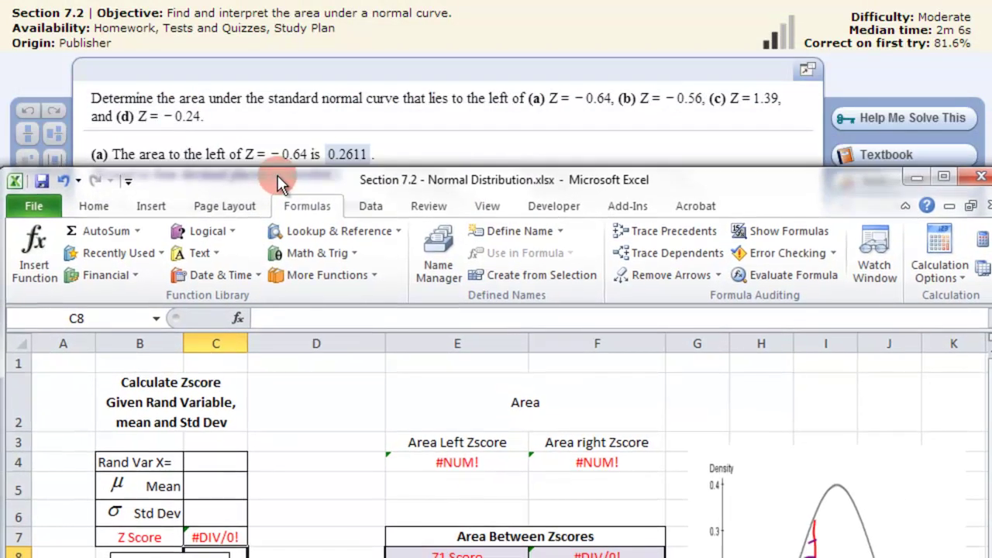
Enter X = -0.64, mean 0 and SD 1 in C4:C6, giving left area 0.2610863
{"action": "left_click", "coordinate": [213, 461]}
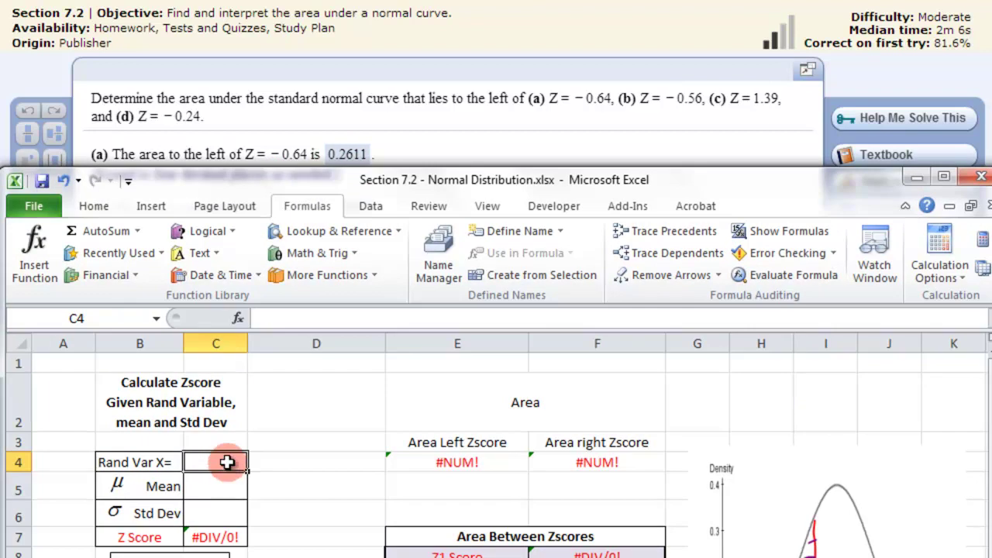
{"action": "type", "text": "-0."}
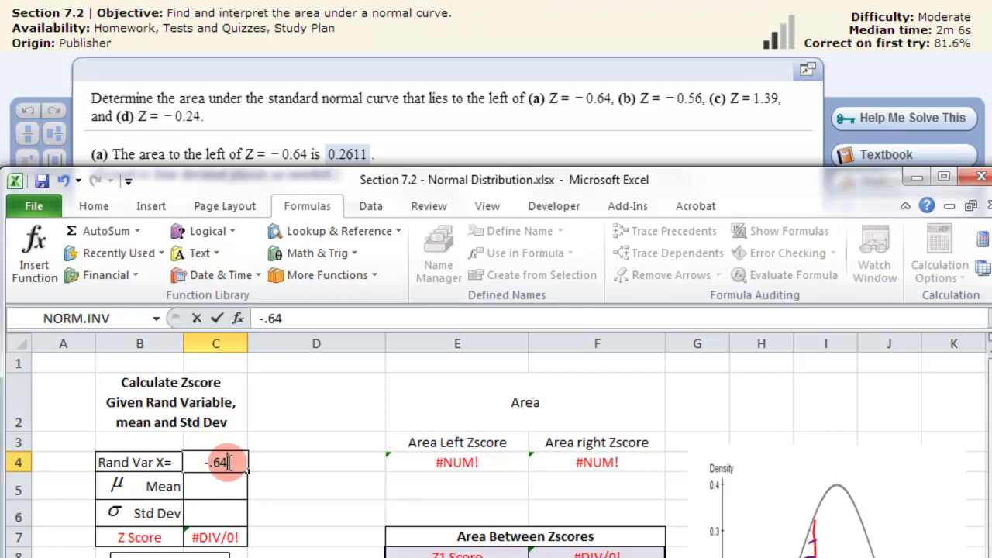
{"action": "type", "text": "64"}
{"action": "key", "text": "Return"}
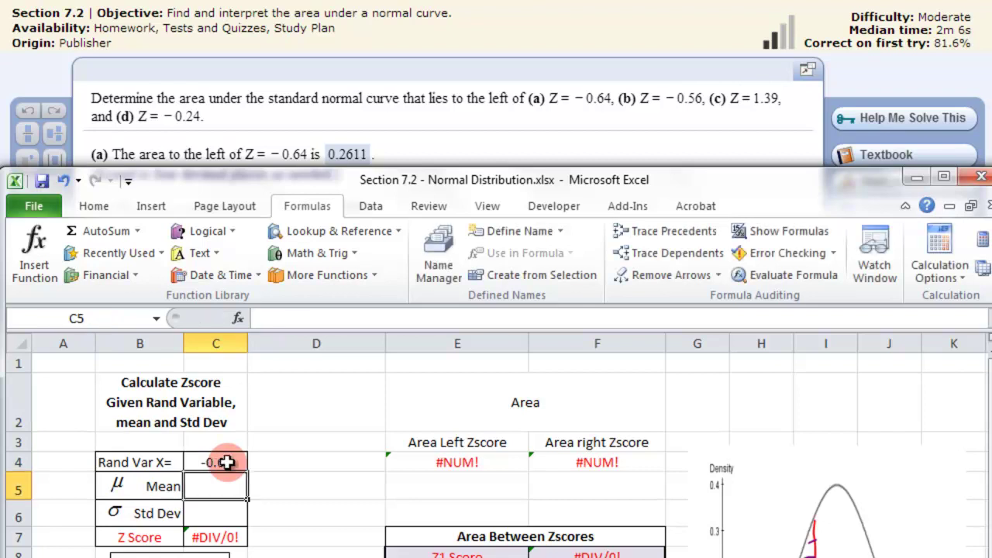
{"action": "type", "text": "0"}
{"action": "key", "text": "Return"}
{"action": "type", "text": "1"}
{"action": "key", "text": "Return"}
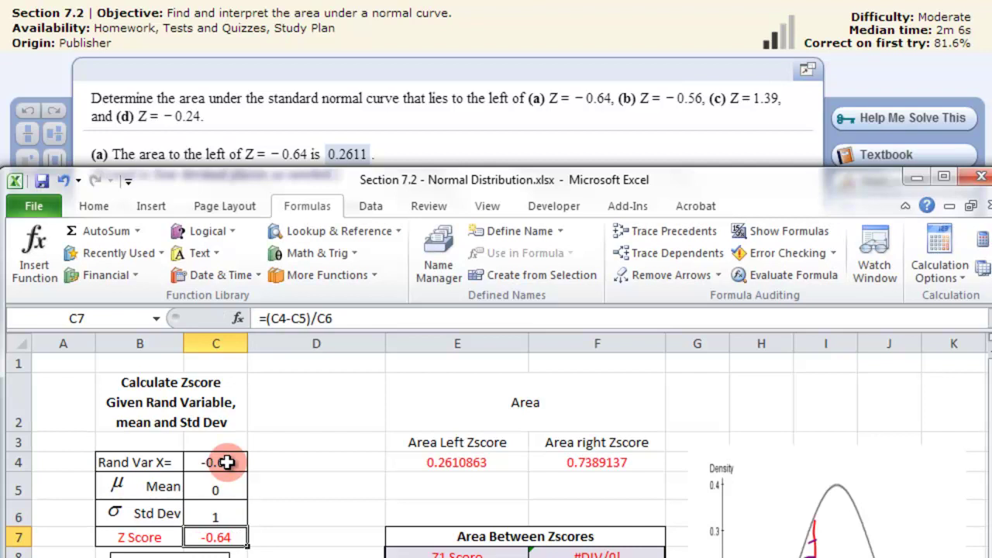
{"action": "left_click", "coordinate": [439, 463]}
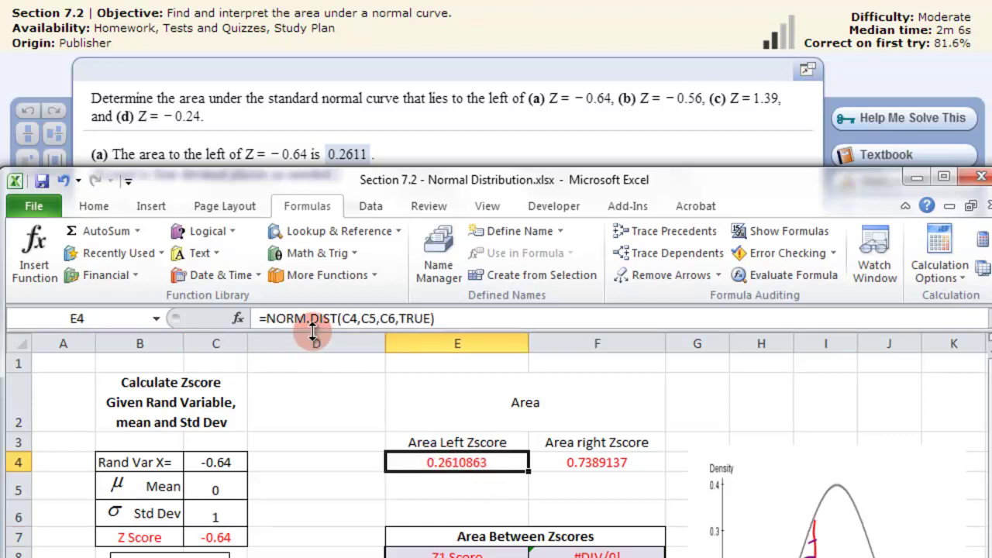
{"action": "left_click", "coordinate": [353, 319]}
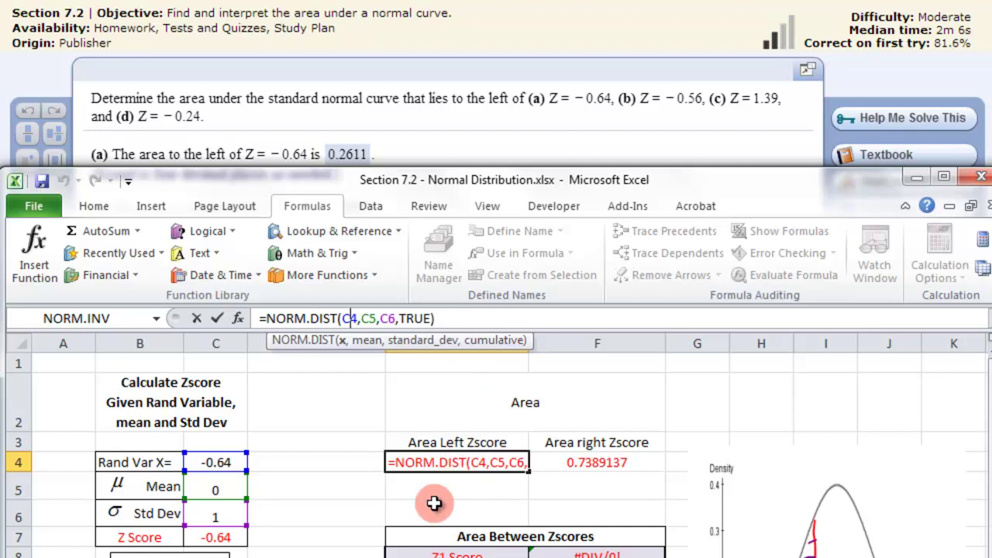
{"action": "key", "text": "Return"}
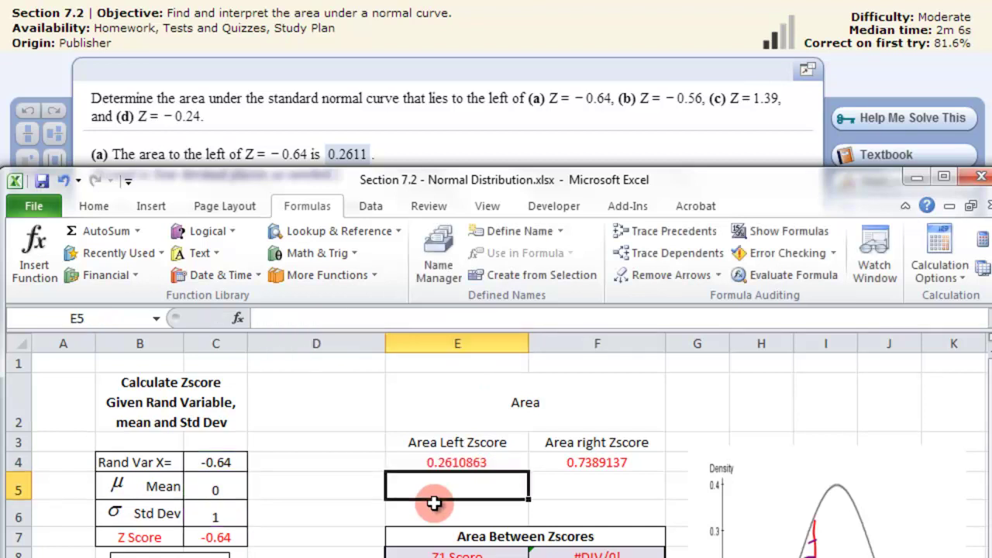
{"action": "left_click", "coordinate": [447, 462]}
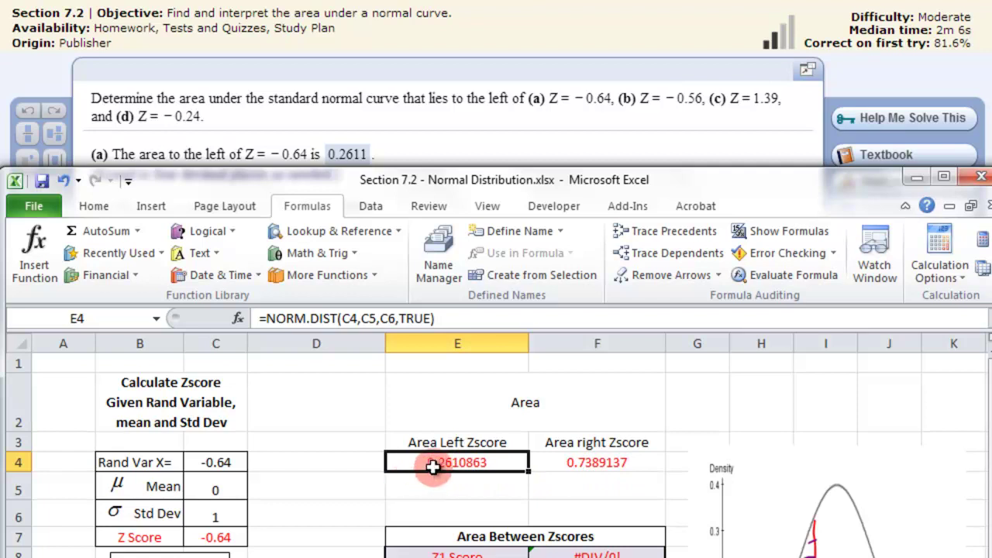
{"action": "left_click", "coordinate": [605, 464]}
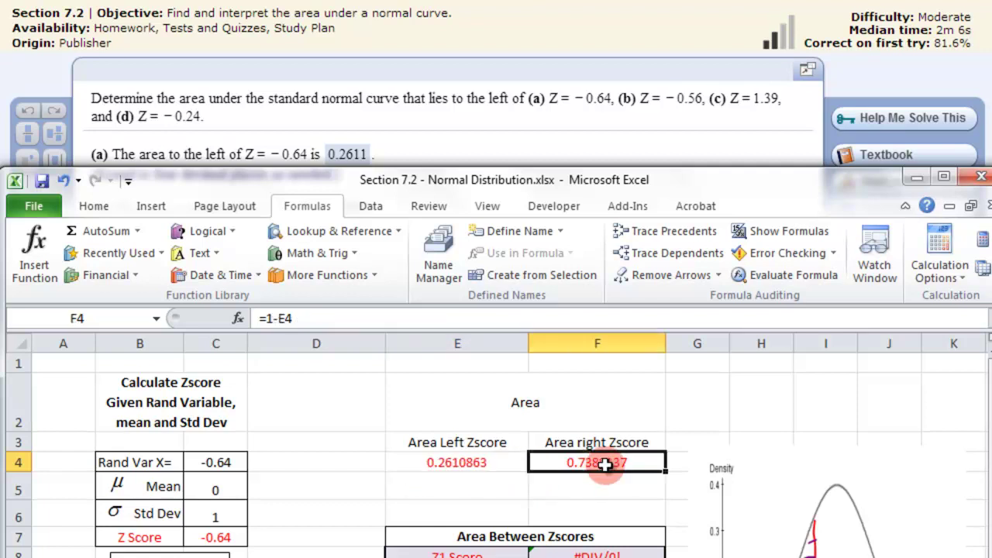
{"action": "left_click", "coordinate": [444, 493]}
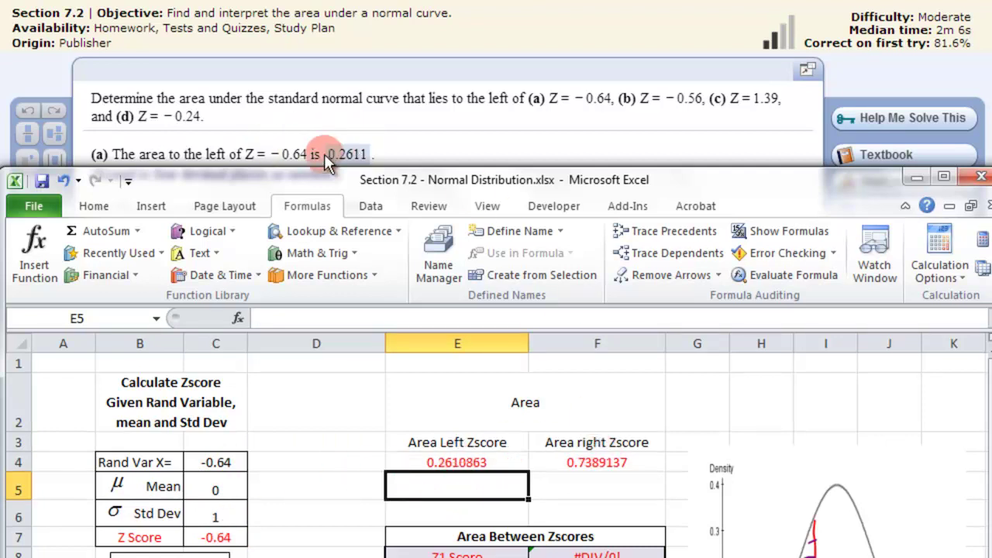
{"action": "left_click_drag", "start_coordinate": [366, 181], "coordinate": [384, 80]}
Change X in C4 to -0.56 for left area 0.287739719, then move Excel aside
{"action": "left_click", "coordinate": [234, 359]}
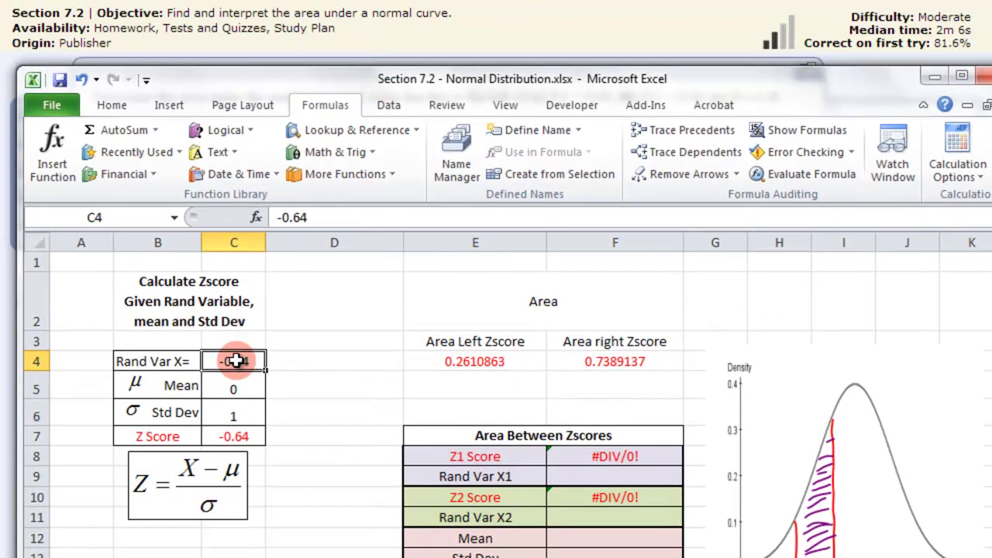
{"action": "type", "text": "-"}
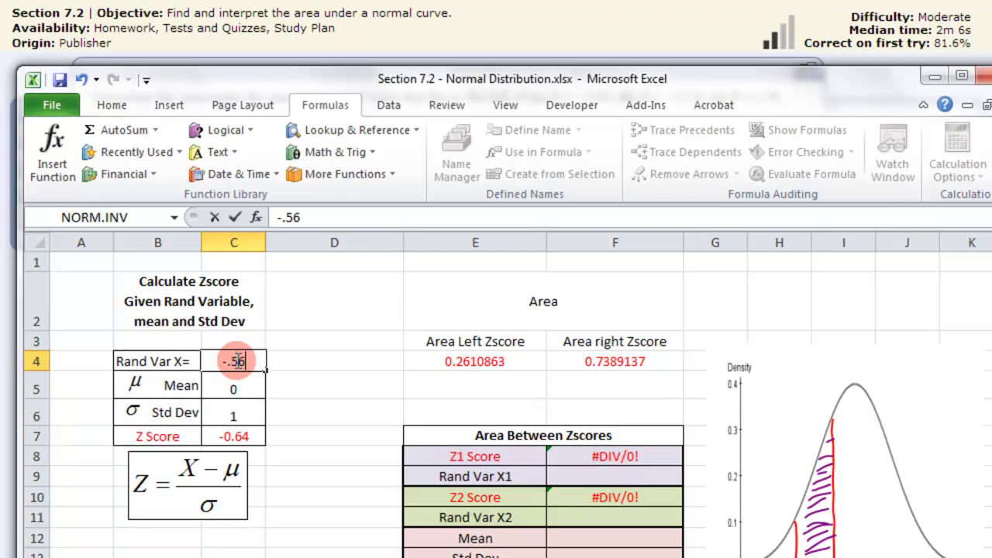
{"action": "key", "text": "Return"}
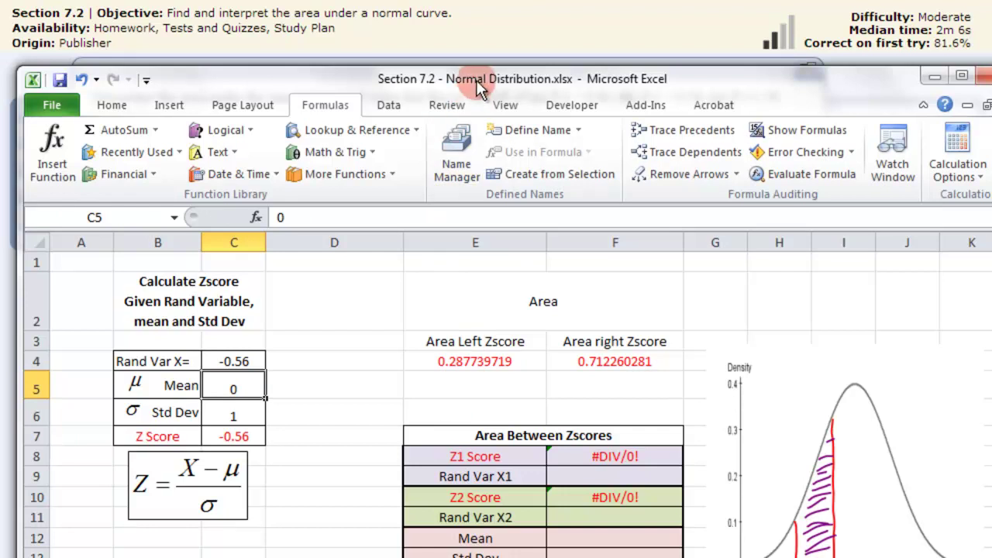
{"action": "left_click_drag", "start_coordinate": [473, 85], "coordinate": [482, 68]}
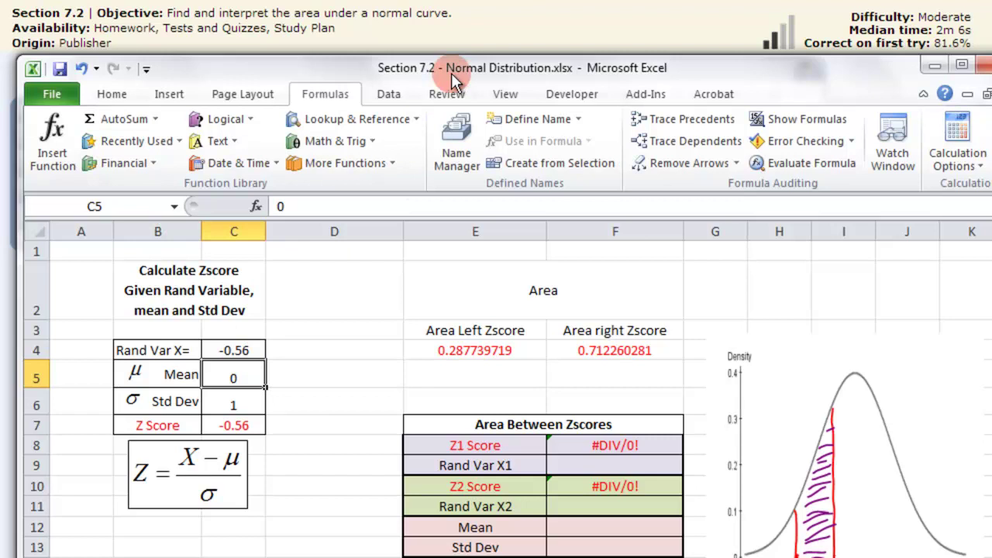
{"action": "left_click_drag", "start_coordinate": [483, 66], "coordinate": [573, 250]}
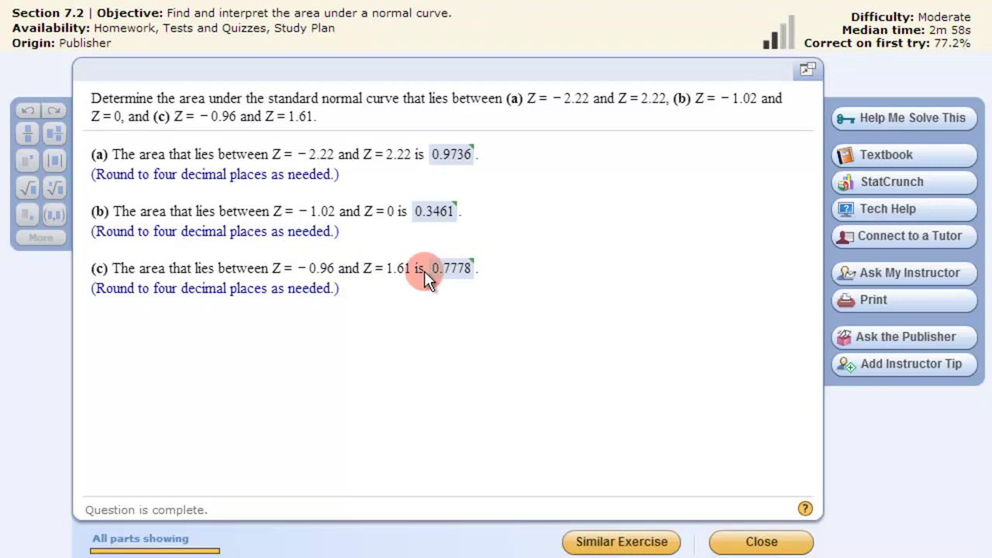
Return from the area-between question to the Excel normal-distribution workbook
{"action": "key", "text": "alt+Tab"}
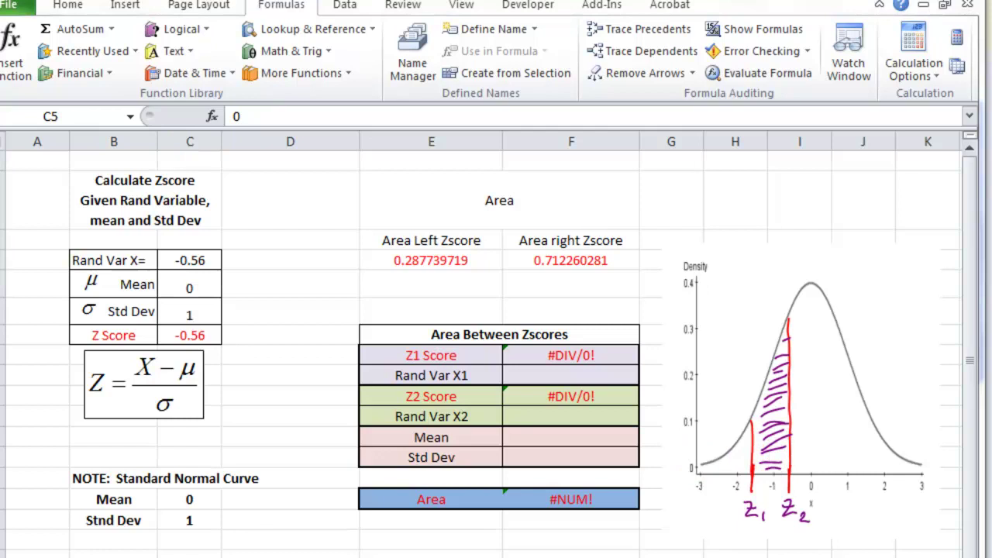
{"action": "key", "text": "alt+Tab"}
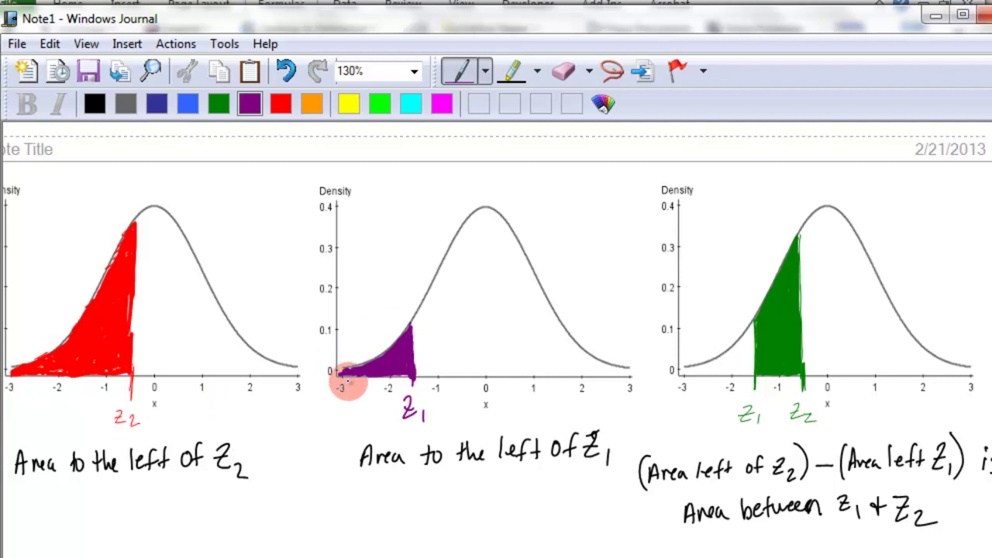
{"action": "left_click", "coordinate": [936, 16]}
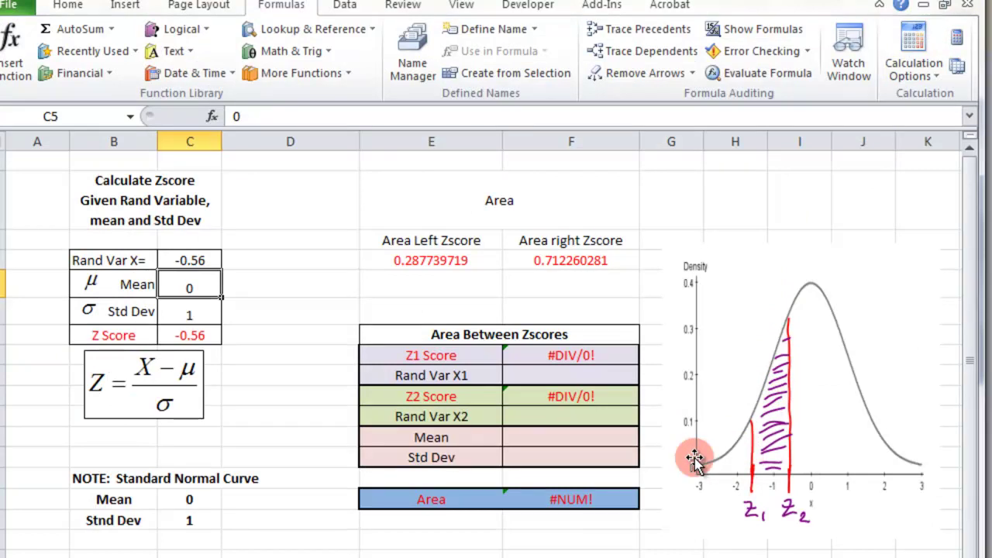
{"action": "left_click", "coordinate": [444, 355]}
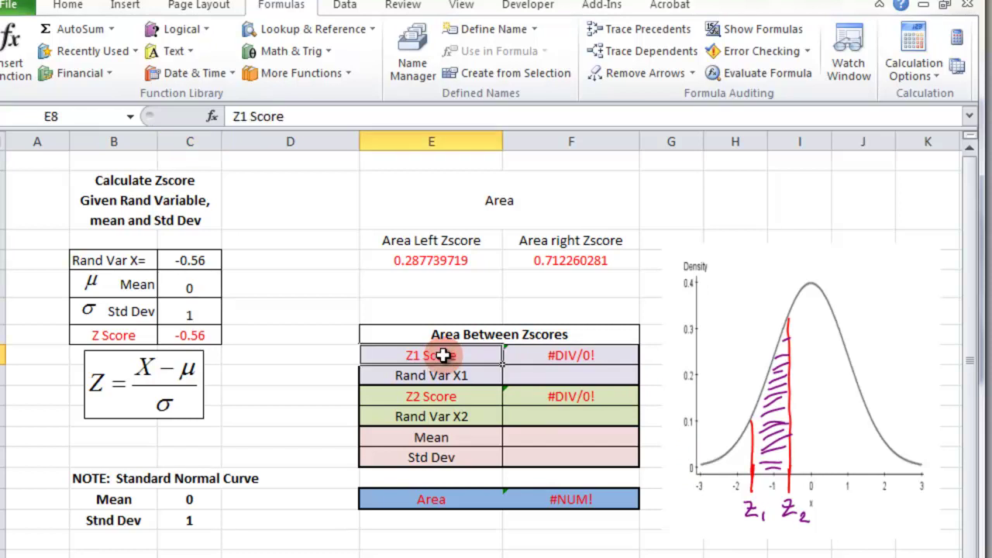
{"action": "left_click", "coordinate": [545, 355]}
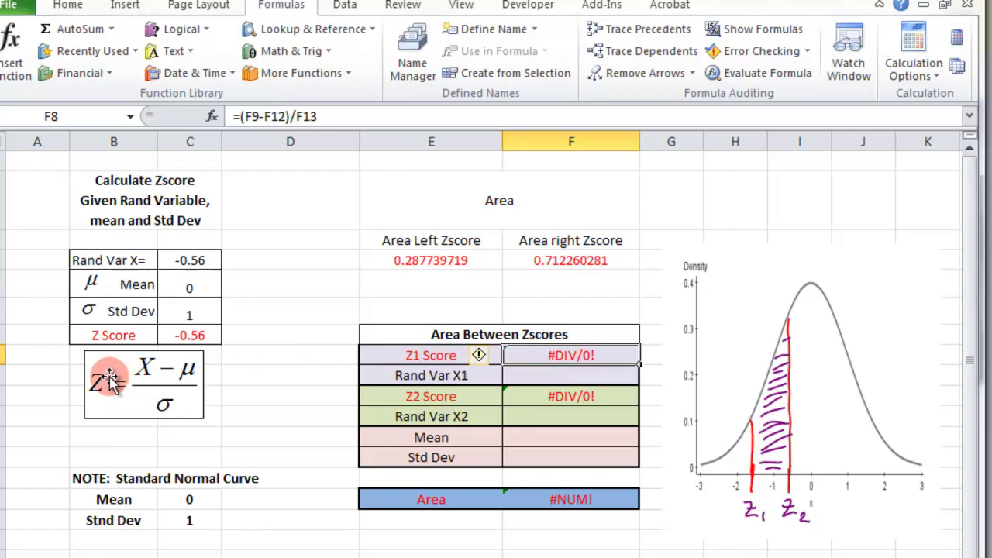
{"action": "left_click", "coordinate": [569, 376]}
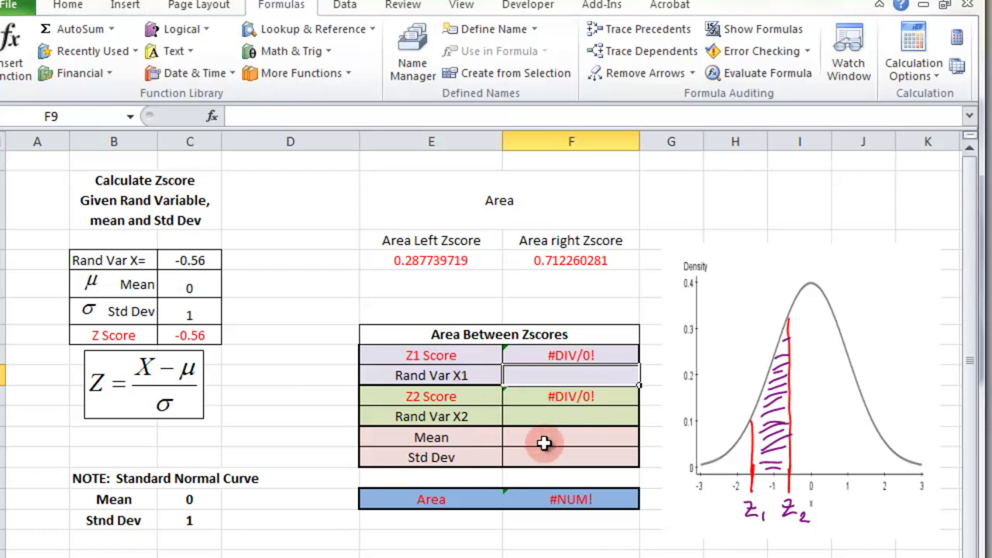
{"action": "left_click", "coordinate": [566, 356]}
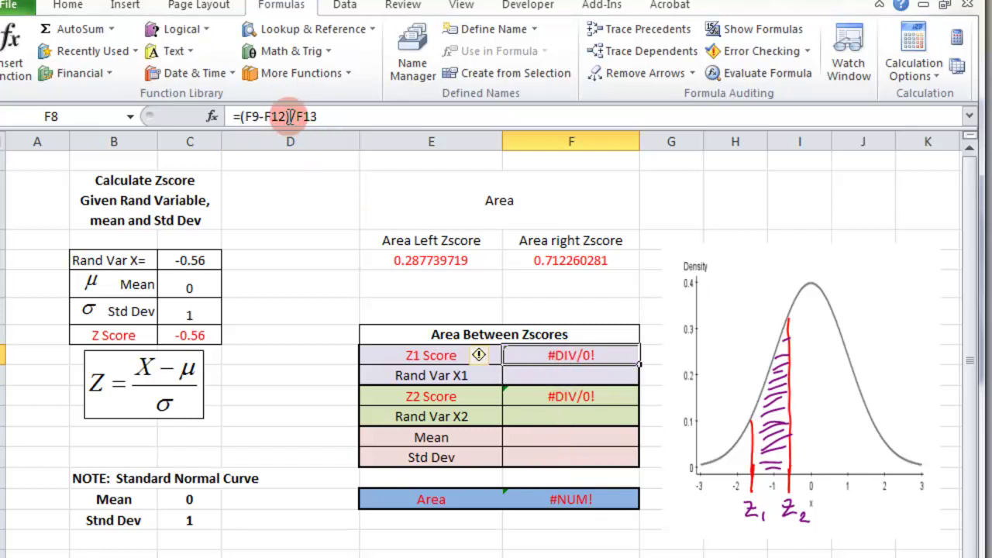
{"action": "left_click", "coordinate": [570, 398]}
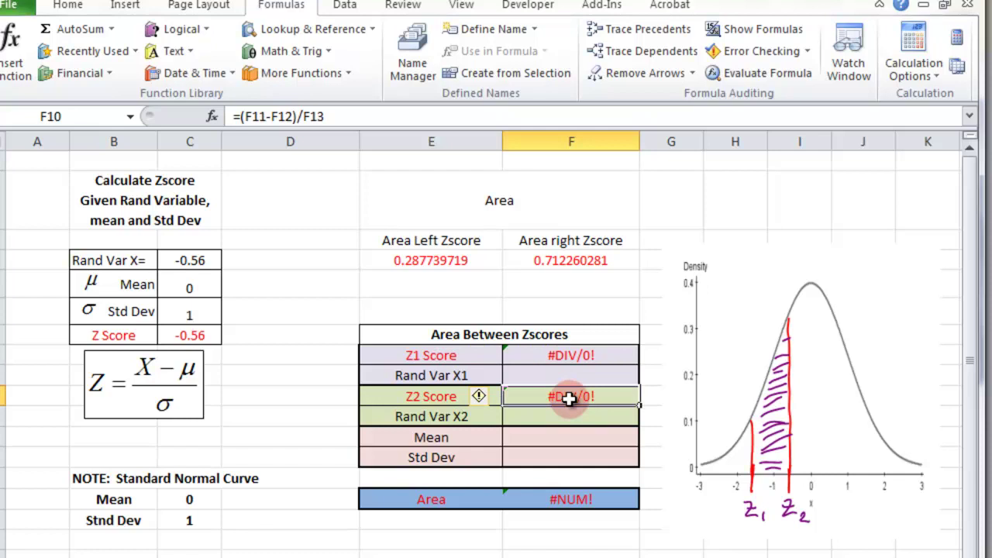
{"action": "left_click", "coordinate": [256, 117]}
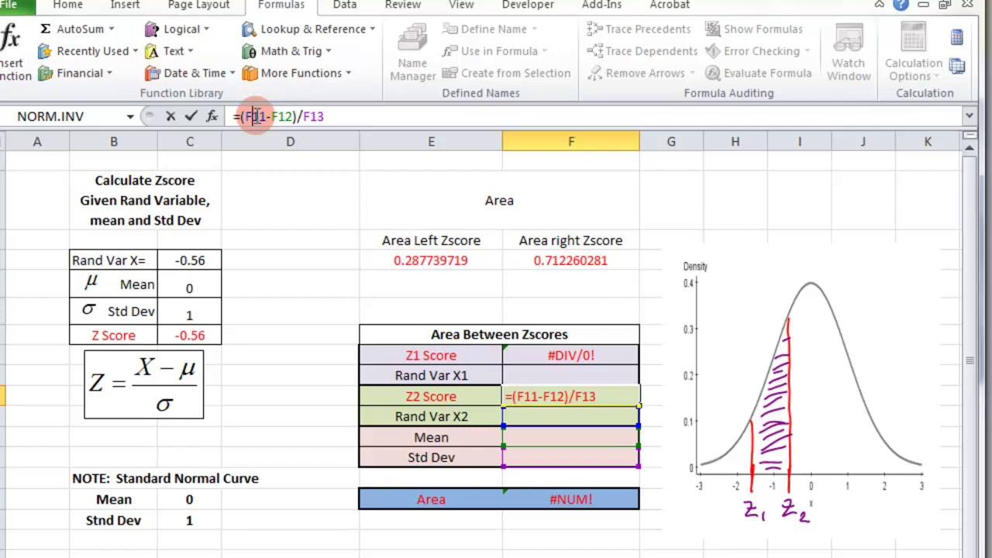
{"action": "key", "text": "Return"}
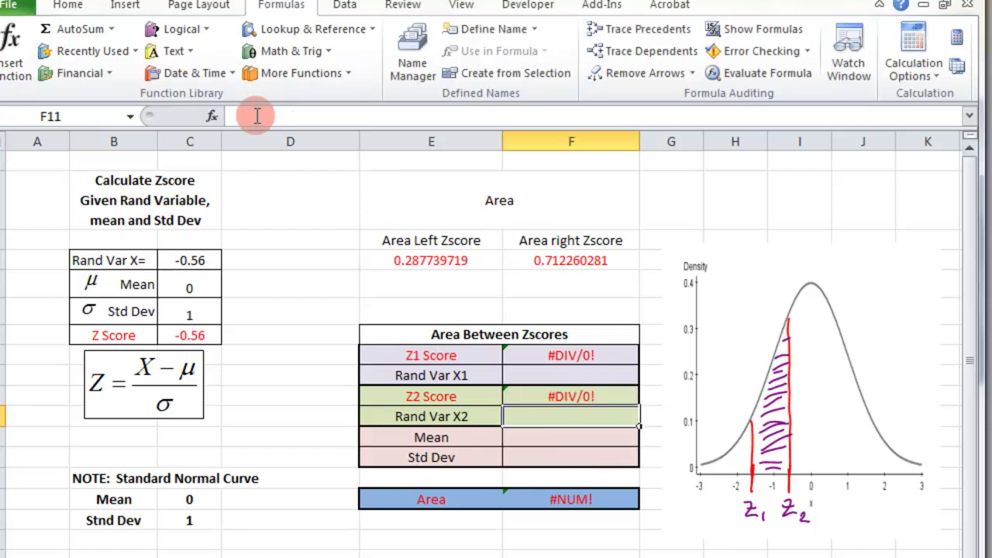
{"action": "left_click", "coordinate": [579, 502]}
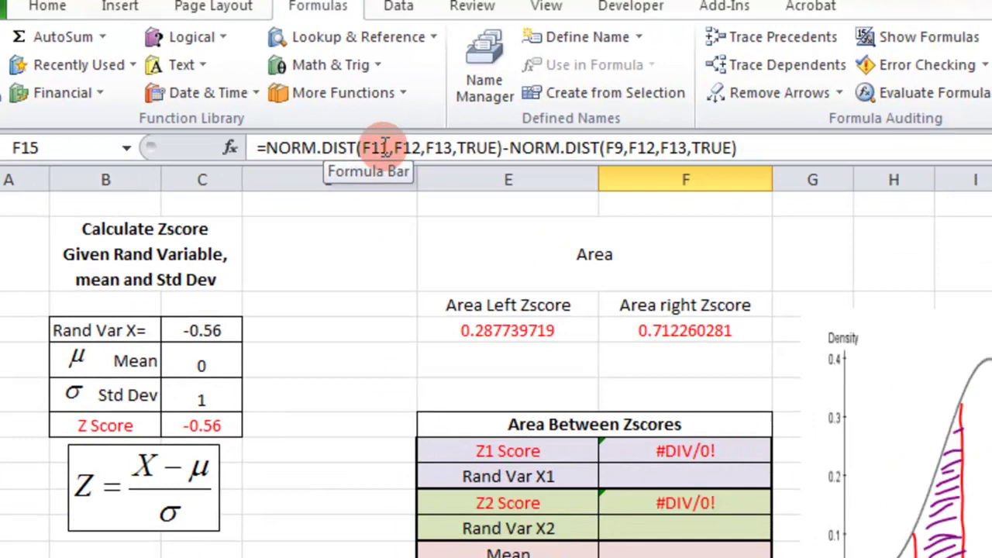
{"action": "left_click", "coordinate": [329, 116]}
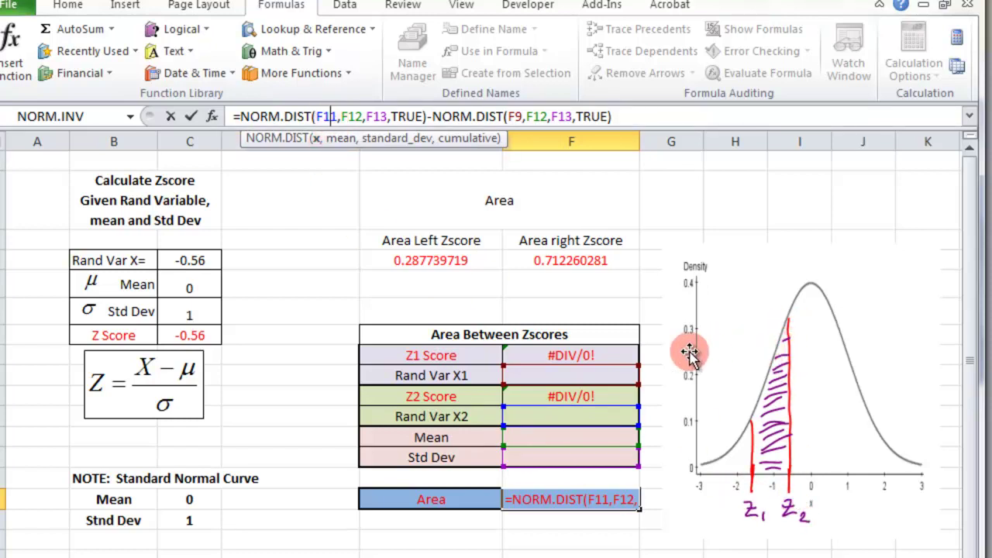
{"action": "left_click", "coordinate": [516, 116]}
{"action": "key", "text": "Right"}
{"action": "key", "text": "Right"}
{"action": "key", "text": "Right"}
{"action": "key", "text": "Right"}
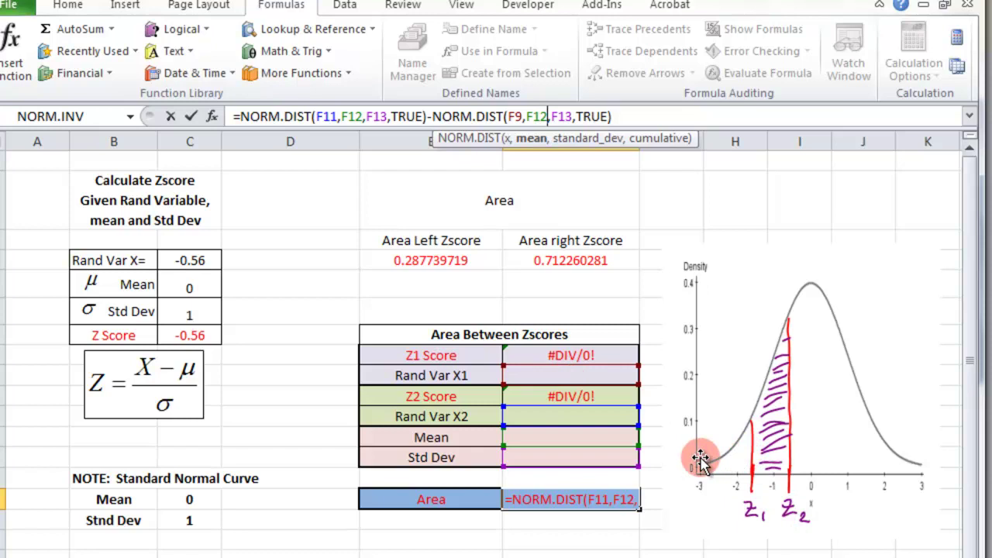
{"action": "key", "text": "Return"}
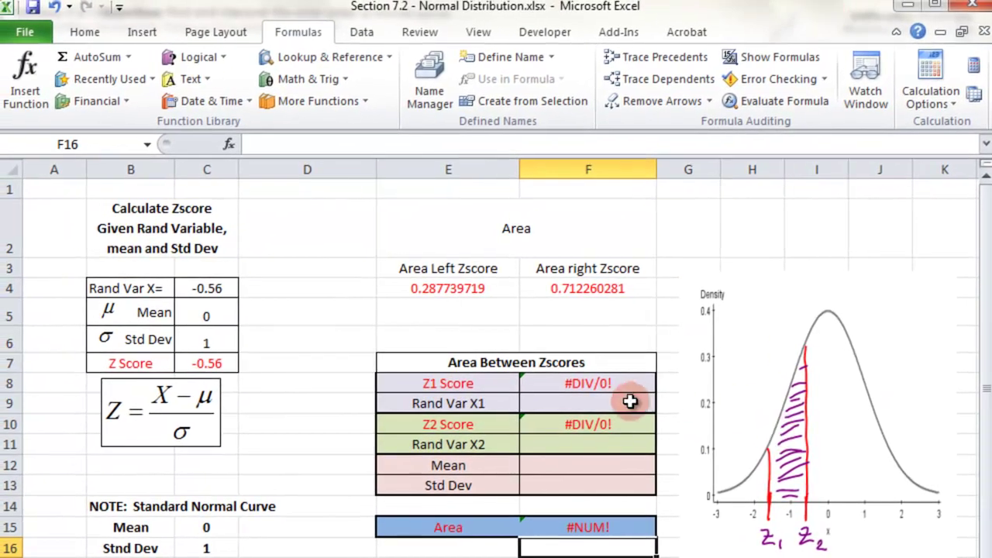
Enter -0.96 as Rand Var X1 and 1.61 as Rand Var X2 in the area-between table
{"action": "left_click", "coordinate": [616, 406]}
{"action": "type", "text": "-."}
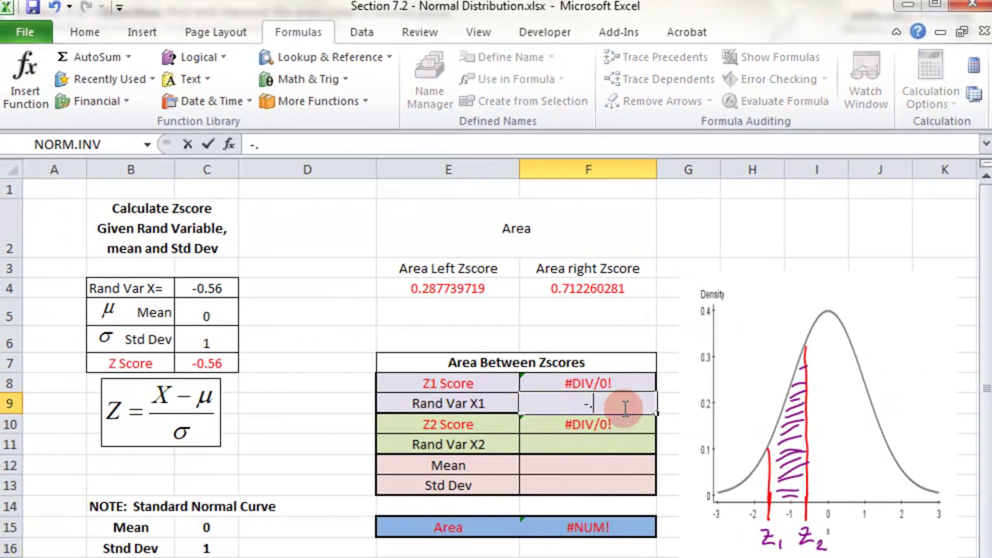
{"action": "type", "text": "96"}
{"action": "key", "text": "Return"}
{"action": "key", "text": "Return"}
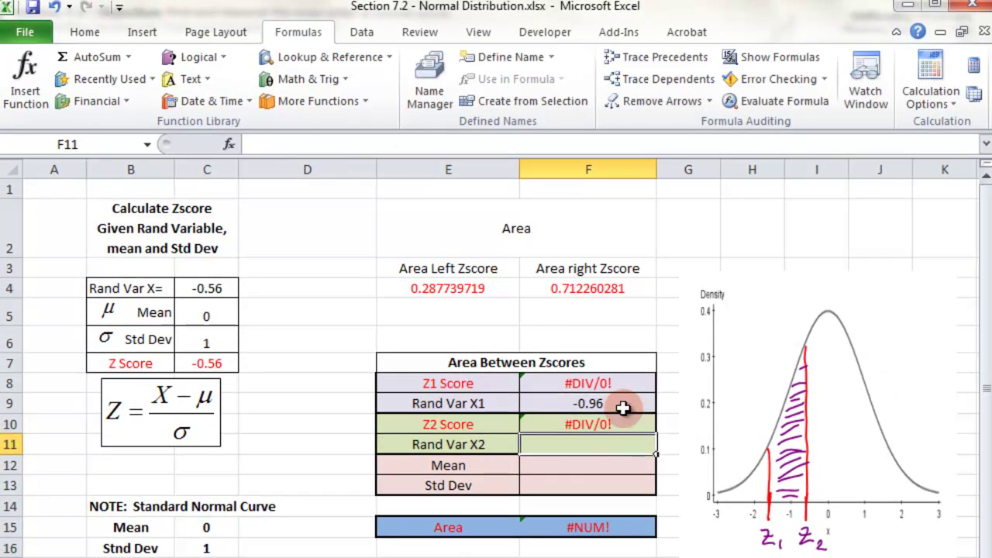
{"action": "type", "text": "1.61"}
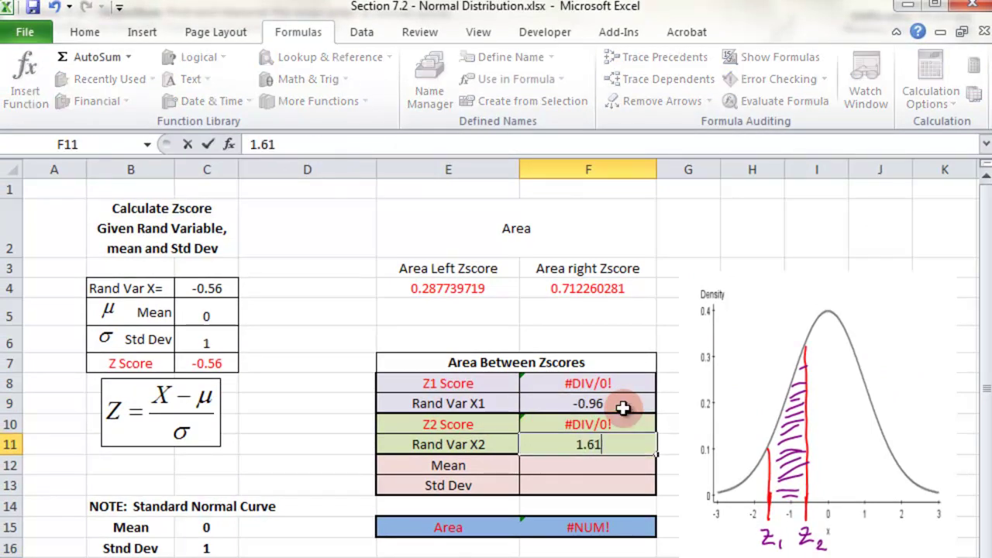
{"action": "key", "text": "Return"}
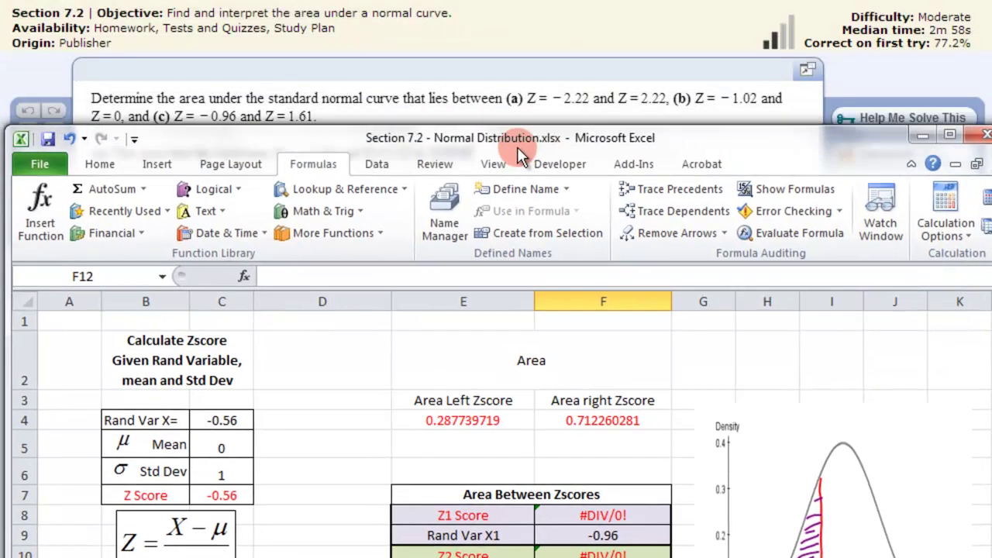
Set mean 0 and std dev 1, giving area between 0.777773464, and compare with the homework
{"action": "left_click_drag", "start_coordinate": [517, 146], "coordinate": [498, 10]}
{"action": "type", "text": "0"}
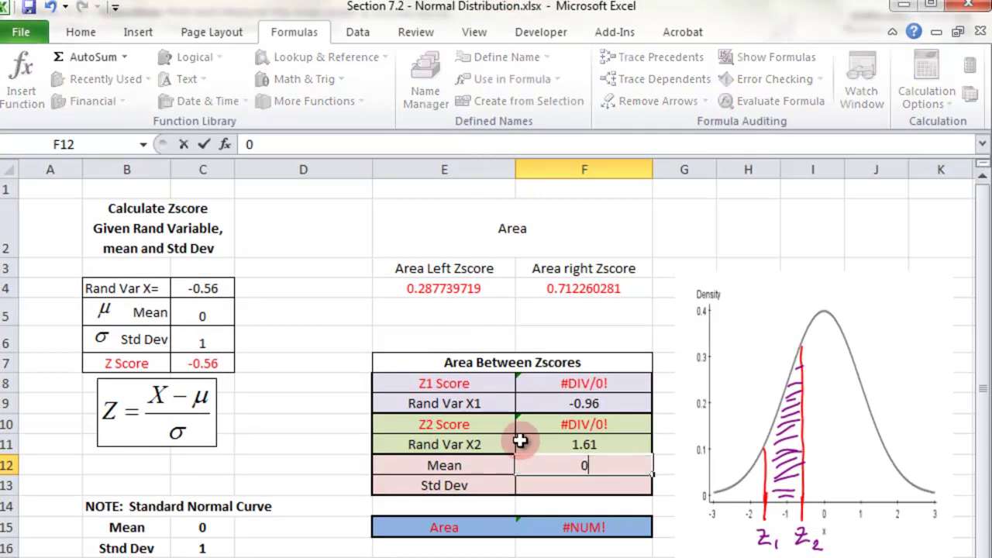
{"action": "left_click", "coordinate": [571, 485]}
{"action": "type", "text": "1"}
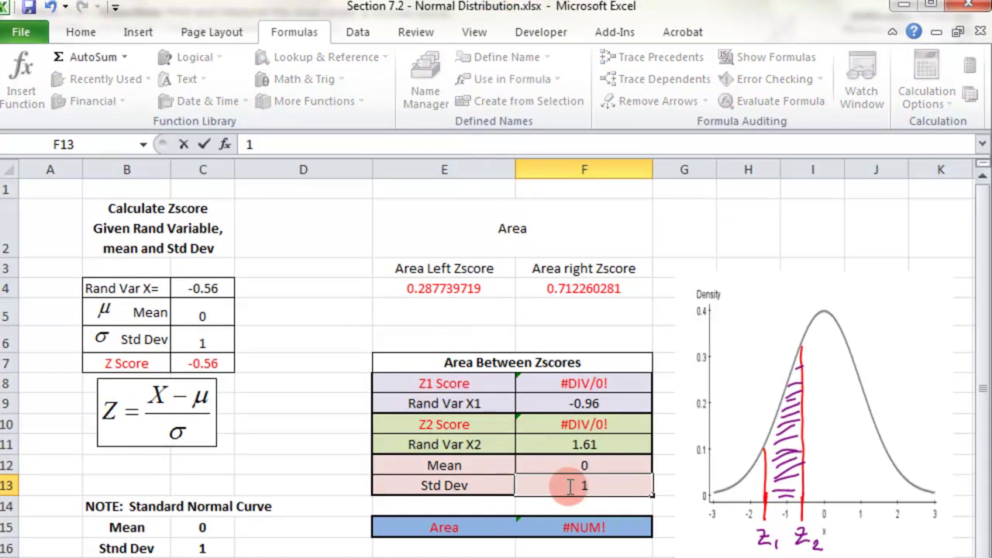
{"action": "key", "text": "Return"}
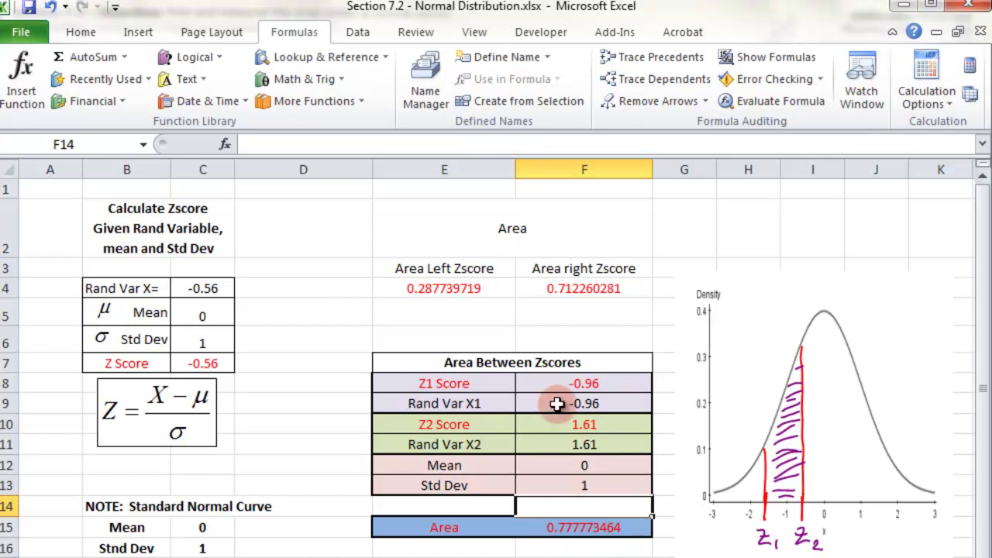
{"action": "mouse_move", "coordinate": [533, 7]}
{"action": "left_mouse_down"}
{"action": "mouse_move", "coordinate": [562, 334]}
{"action": "mouse_move", "coordinate": [568, 190]}
{"action": "mouse_move", "coordinate": [551, 4]}
{"action": "left_mouse_up"}
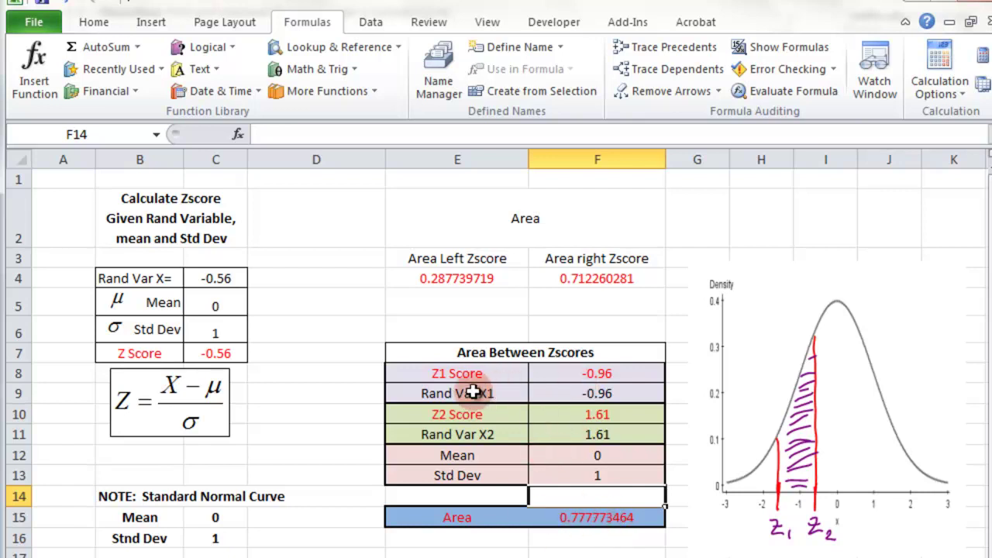
{"action": "left_click", "coordinate": [572, 394]}
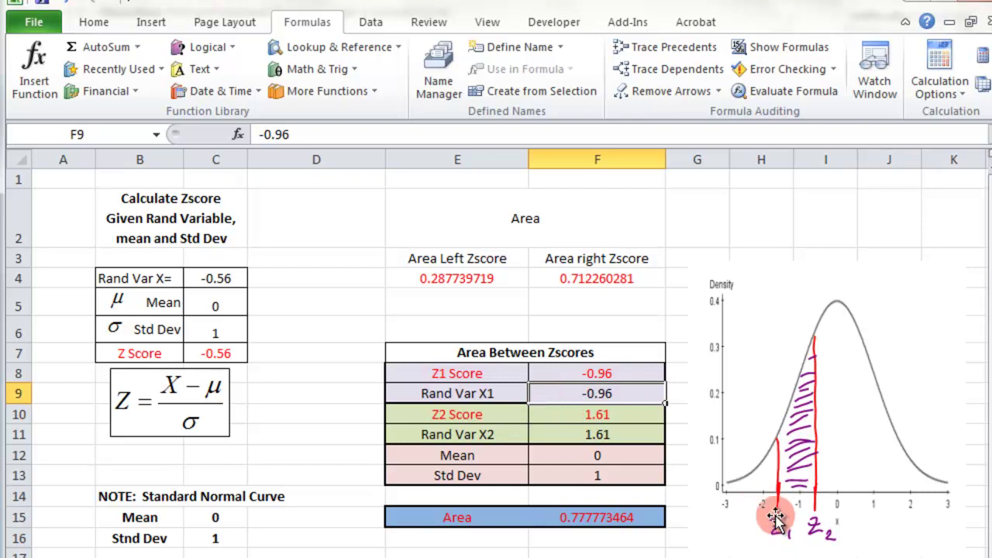
{"action": "left_click", "coordinate": [577, 435]}
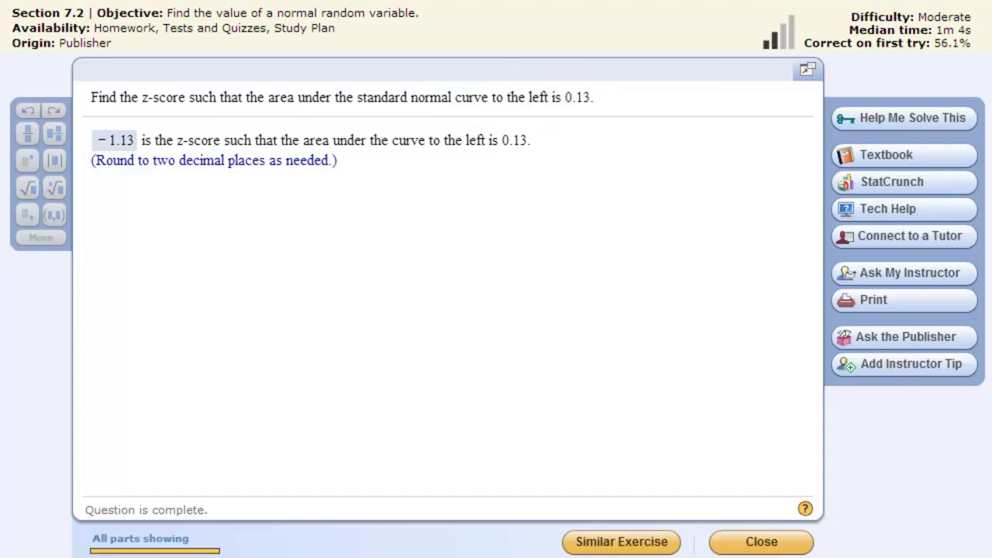
Bring the workbook forward and enter 0.13 as the left-area probability
{"action": "mouse_move", "coordinate": [884, 557]}
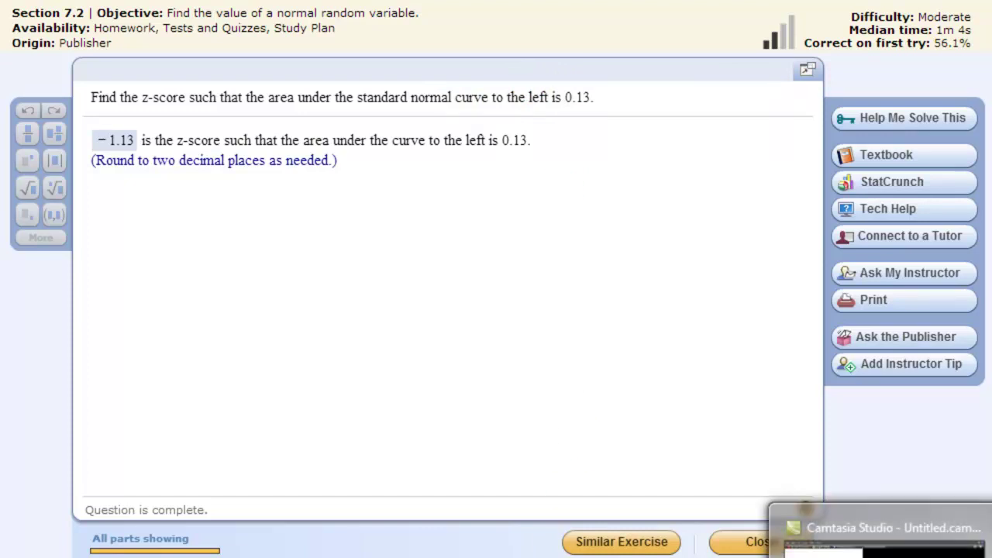
{"action": "left_click", "coordinate": [659, 465]}
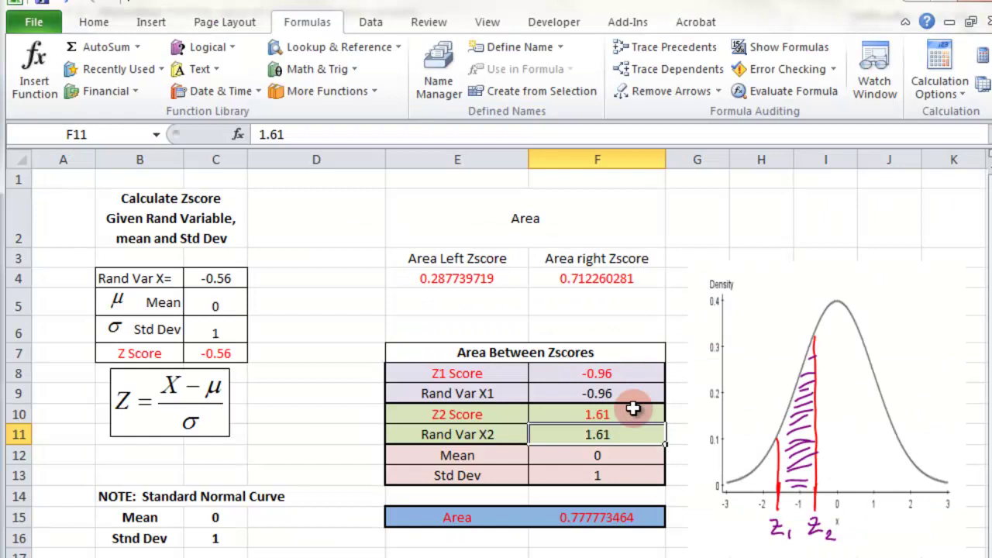
{"action": "scroll", "coordinate": [618, 451], "scroll_direction": "down", "scroll_amount": 1}
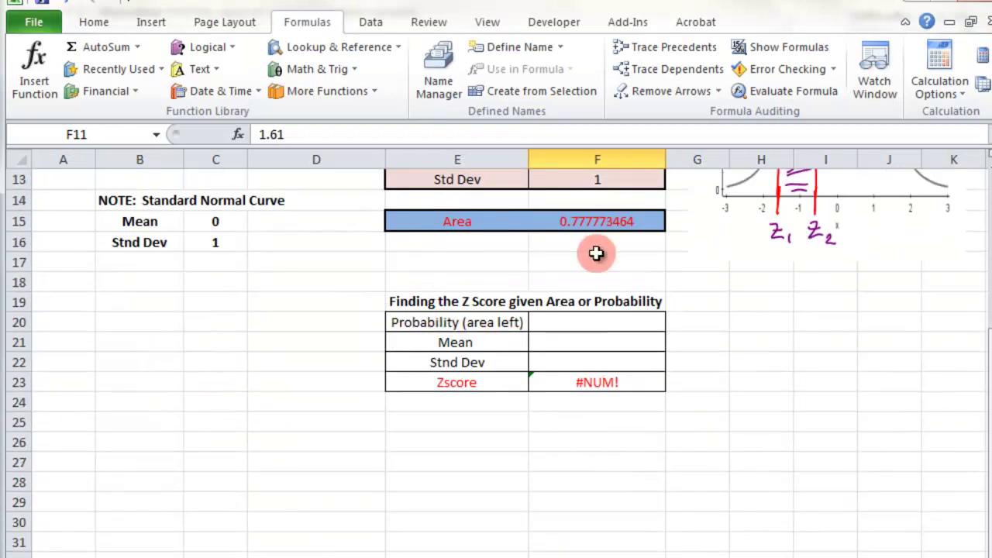
{"action": "left_click", "coordinate": [558, 323]}
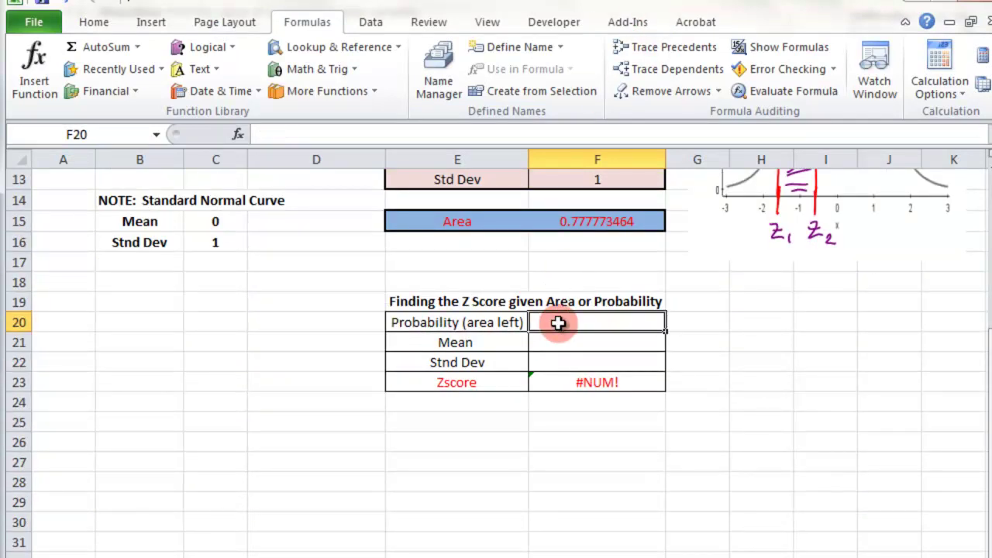
{"action": "left_click", "coordinate": [571, 343]}
{"action": "left_click", "coordinate": [573, 363]}
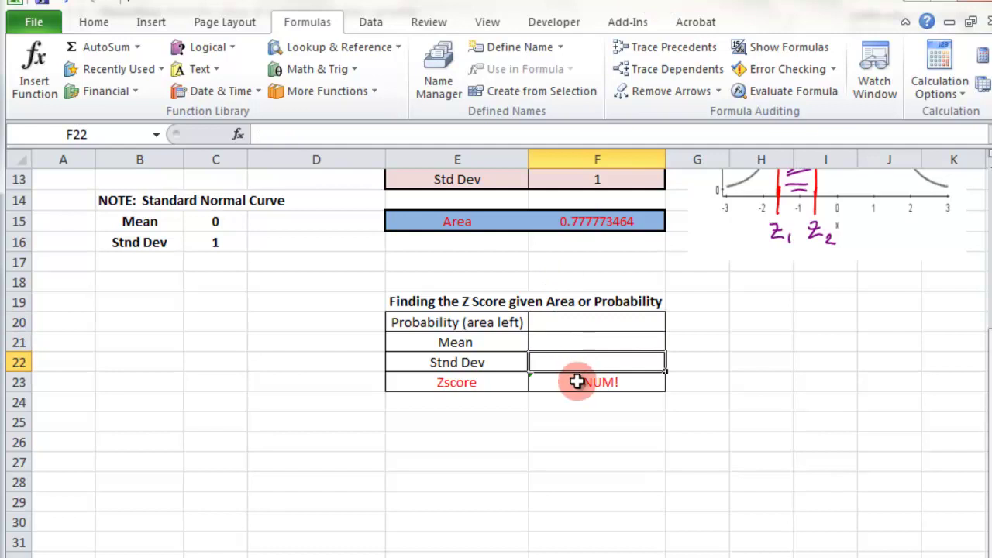
{"action": "left_click", "coordinate": [593, 323]}
{"action": "left_click_drag", "start_coordinate": [586, 2], "coordinate": [588, 123]}
{"action": "type", "text": ".13"}
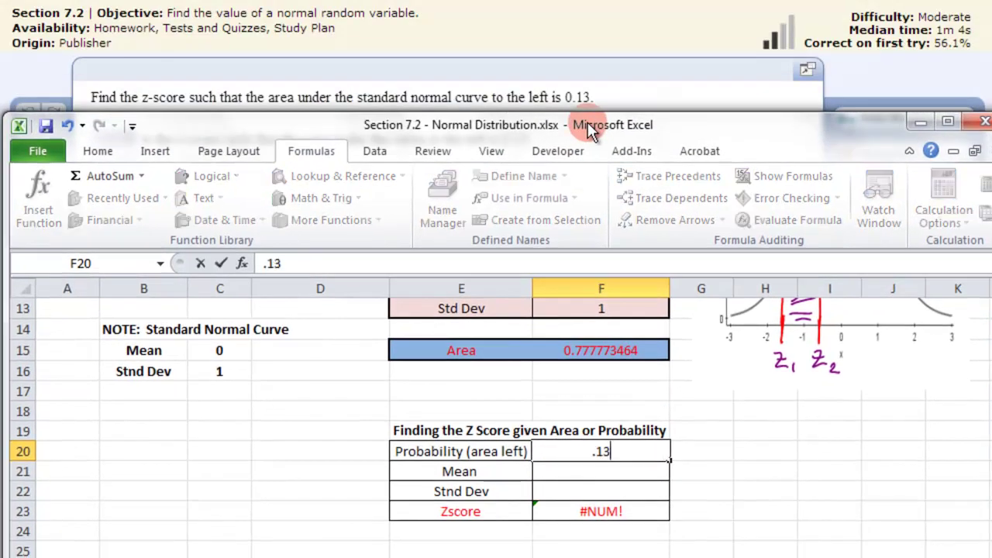
{"action": "key", "text": "Return"}
Set mean 0 and std dev 1 to get z = -1.126391129, then review the NORM.INV arguments
{"action": "type", "text": "0"}
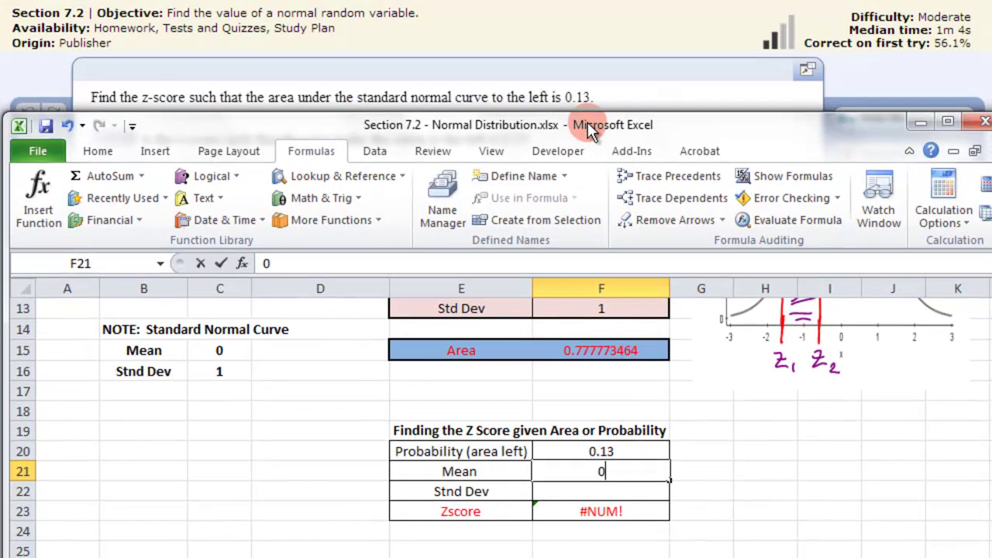
{"action": "key", "text": "Return"}
{"action": "type", "text": "1"}
{"action": "key", "text": "Return"}
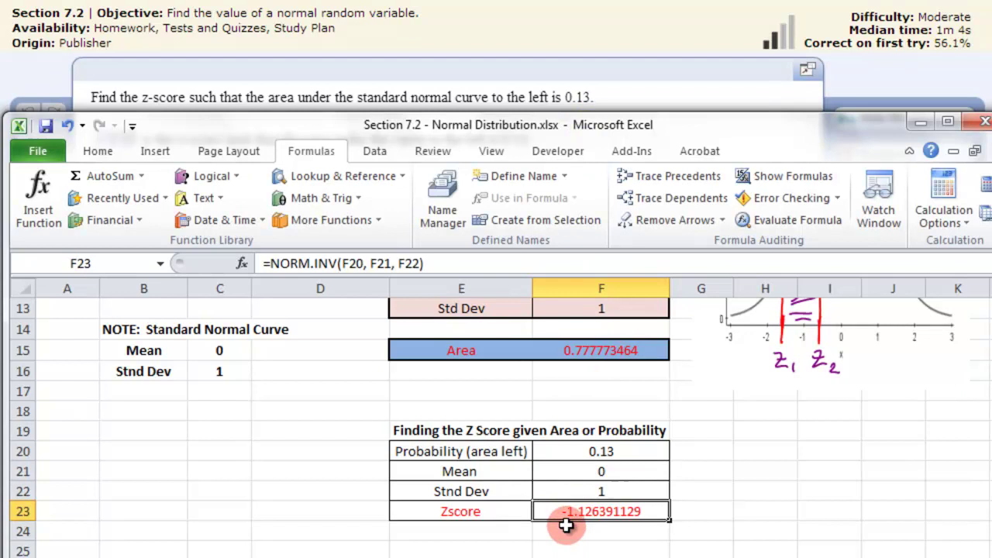
{"action": "left_click_drag", "start_coordinate": [513, 124], "coordinate": [522, 169]}
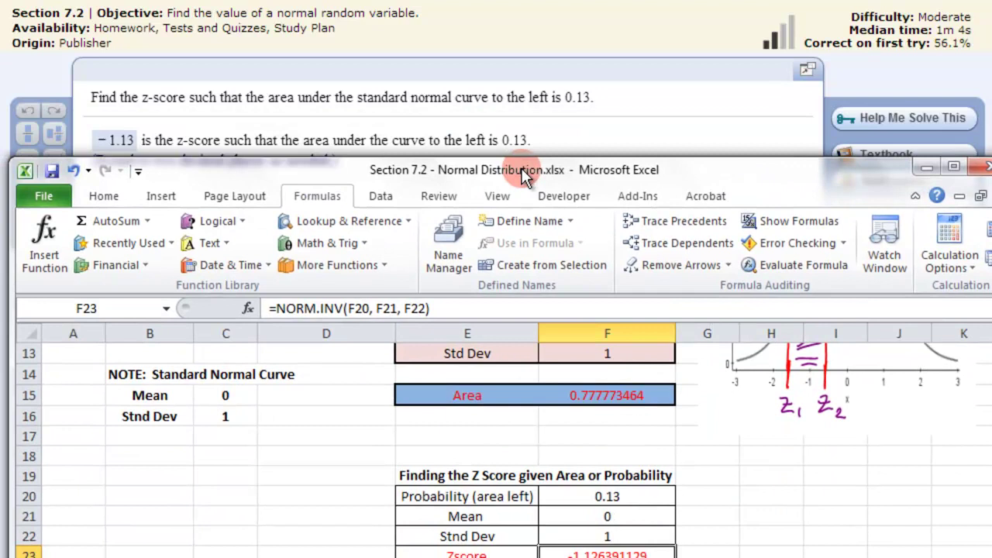
{"action": "left_click_drag", "start_coordinate": [523, 175], "coordinate": [504, 16]}
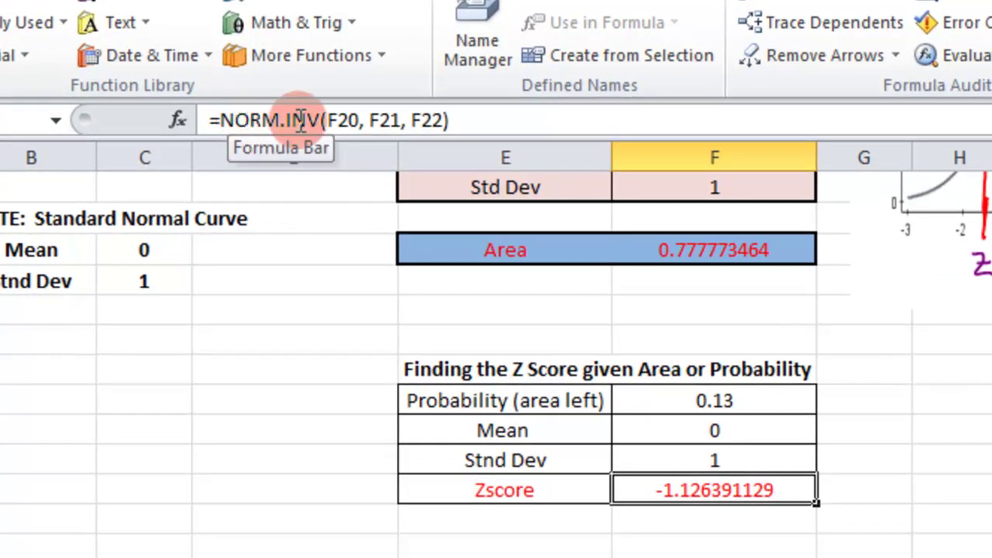
{"action": "left_click", "coordinate": [353, 122]}
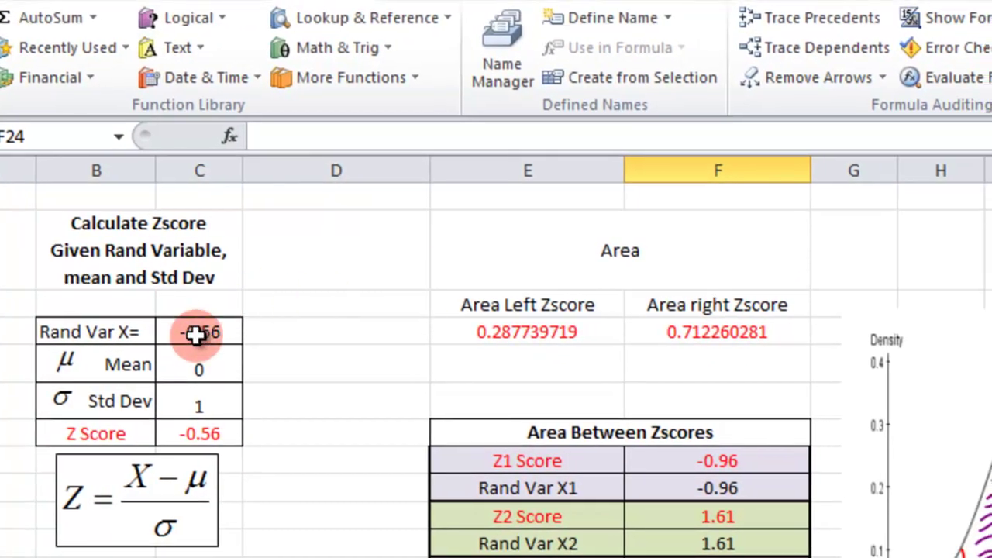
Change the template's mean to 63.6 and standard deviation to 2.9
{"action": "left_click", "coordinate": [195, 333]}
{"action": "left_click", "coordinate": [194, 375]}
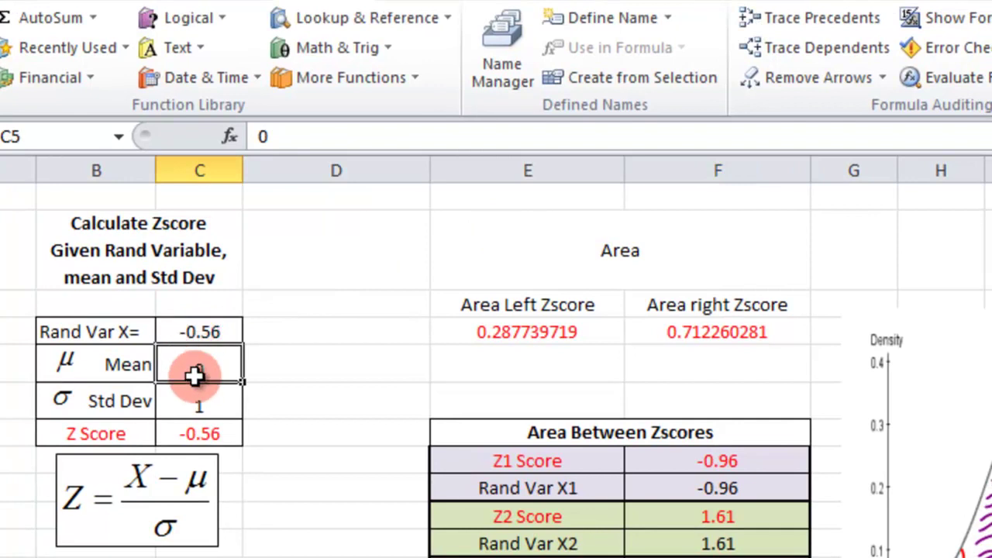
{"action": "type", "text": "65."}
{"action": "key", "text": "BackSpace"}
{"action": "key", "text": "BackSpace"}
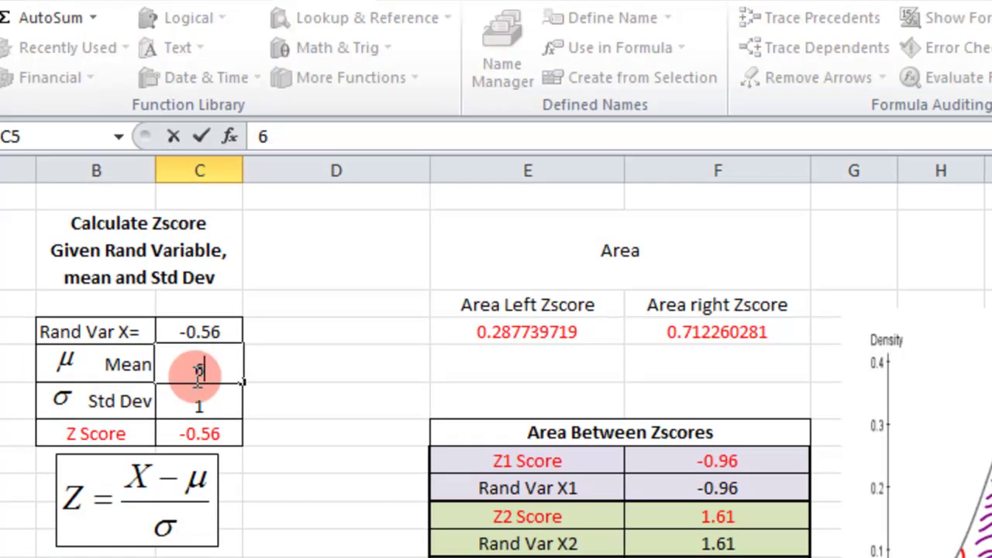
{"action": "type", "text": "3.6"}
{"action": "key", "text": "Return"}
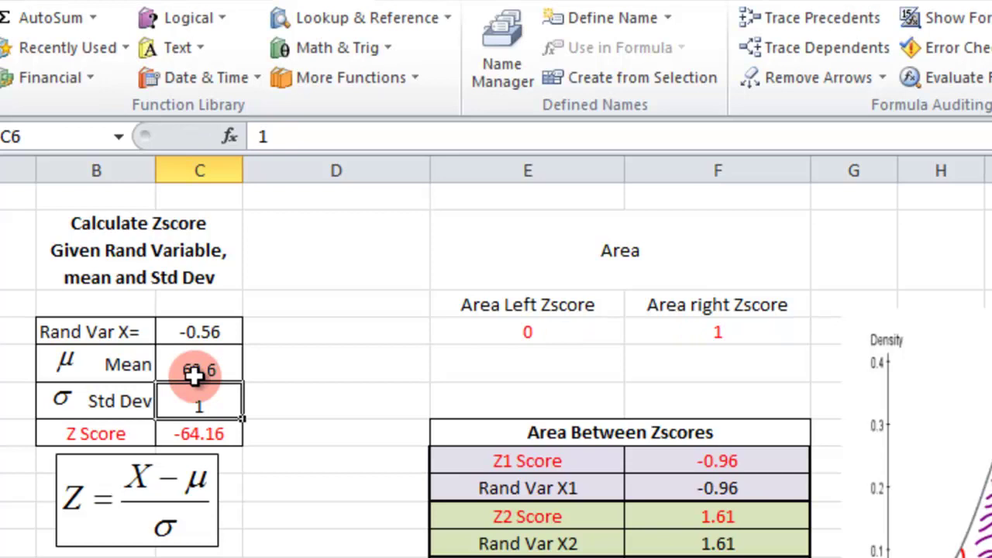
{"action": "type", "text": "2.9"}
{"action": "key", "text": "Return"}
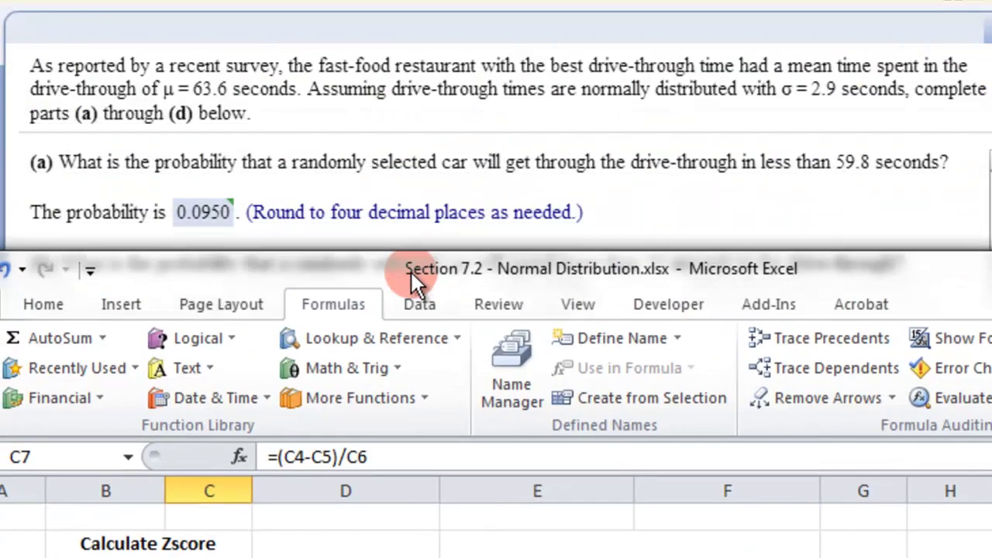
{"action": "left_click_drag", "start_coordinate": [410, 270], "coordinate": [434, 279]}
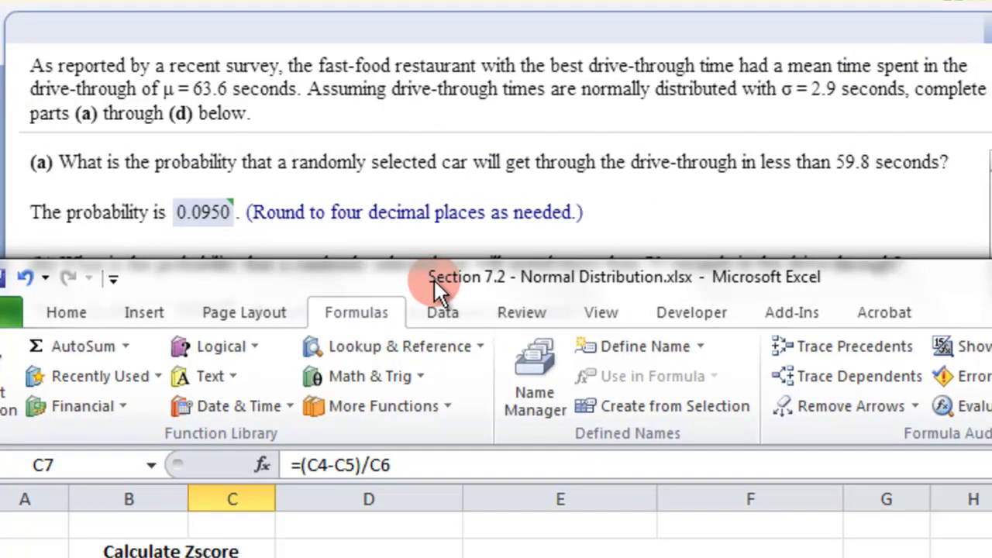
{"action": "left_click_drag", "start_coordinate": [433, 278], "coordinate": [432, 133]}
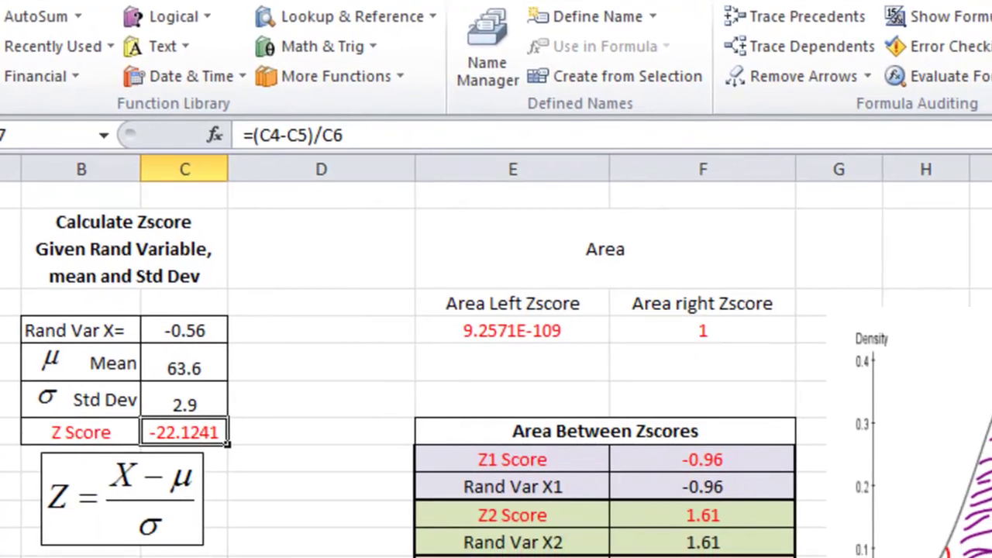
Set X to 59.8, giving z = -1.31034 and left area 0.095039604, matching part (a)'s 0.0950
{"action": "left_click", "coordinate": [217, 330]}
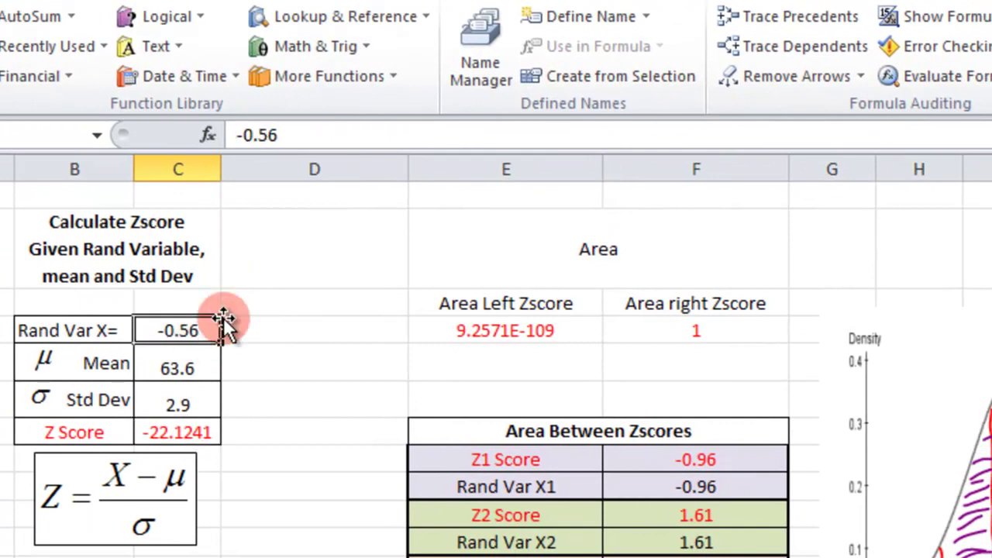
{"action": "type", "text": "59.8"}
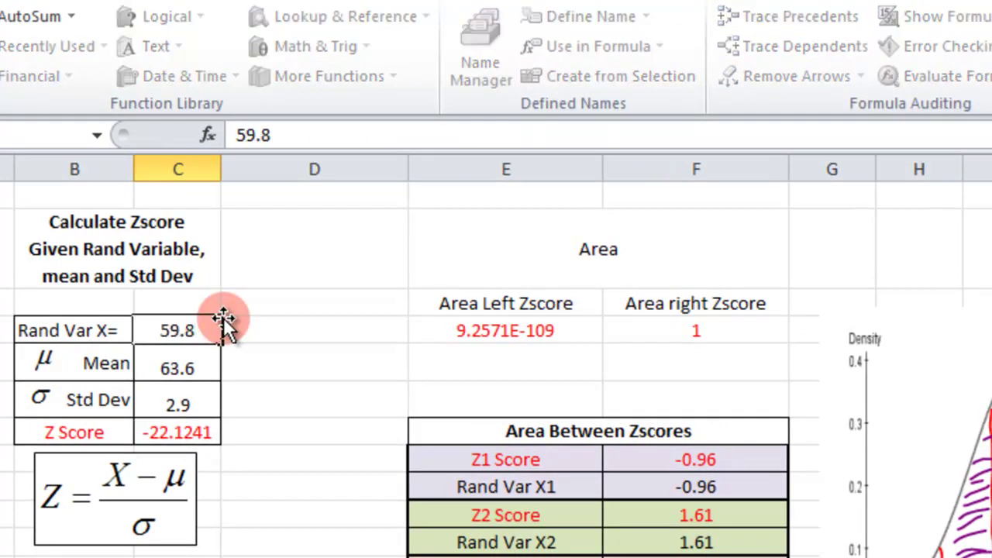
{"action": "key", "text": "Return"}
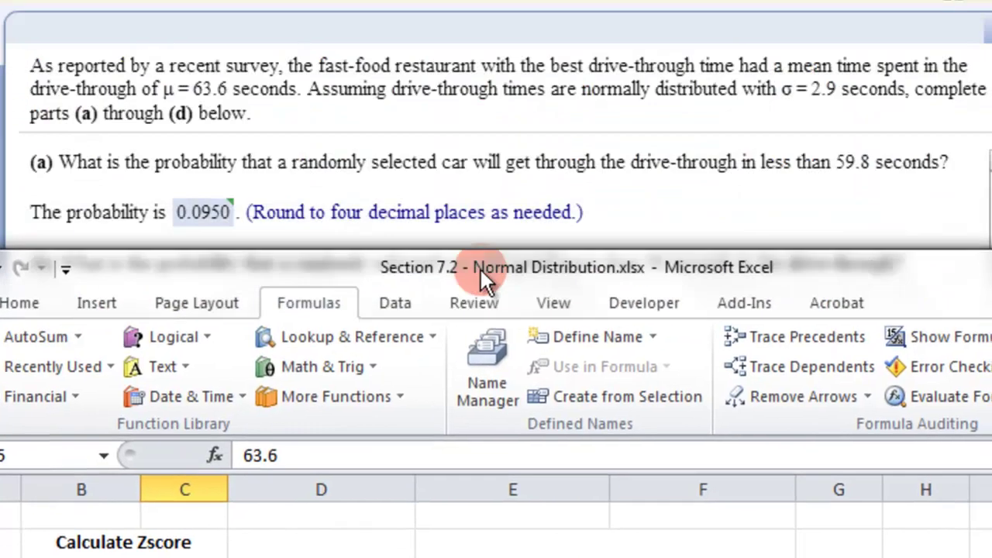
{"action": "left_click_drag", "start_coordinate": [480, 268], "coordinate": [484, 241]}
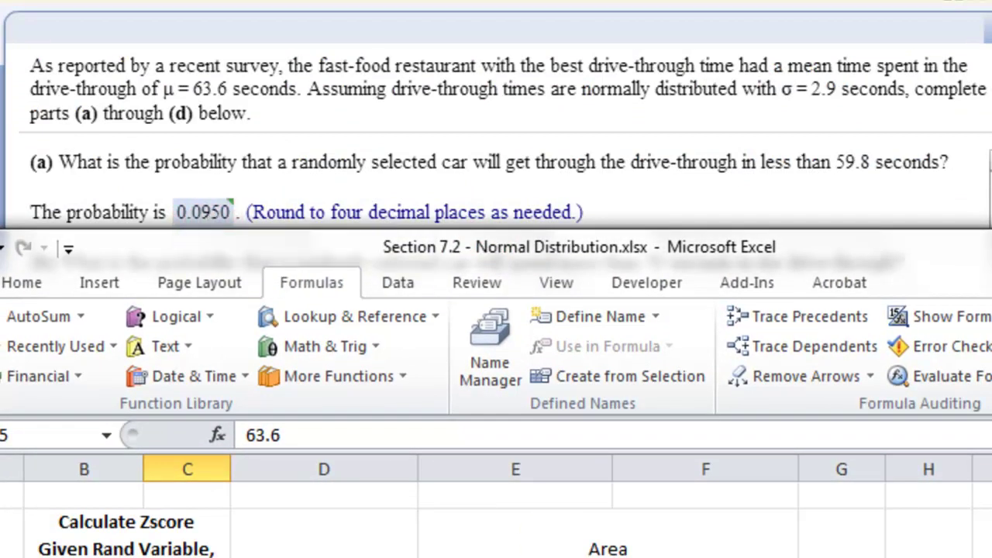
{"action": "left_click_drag", "start_coordinate": [620, 245], "coordinate": [627, 27]}
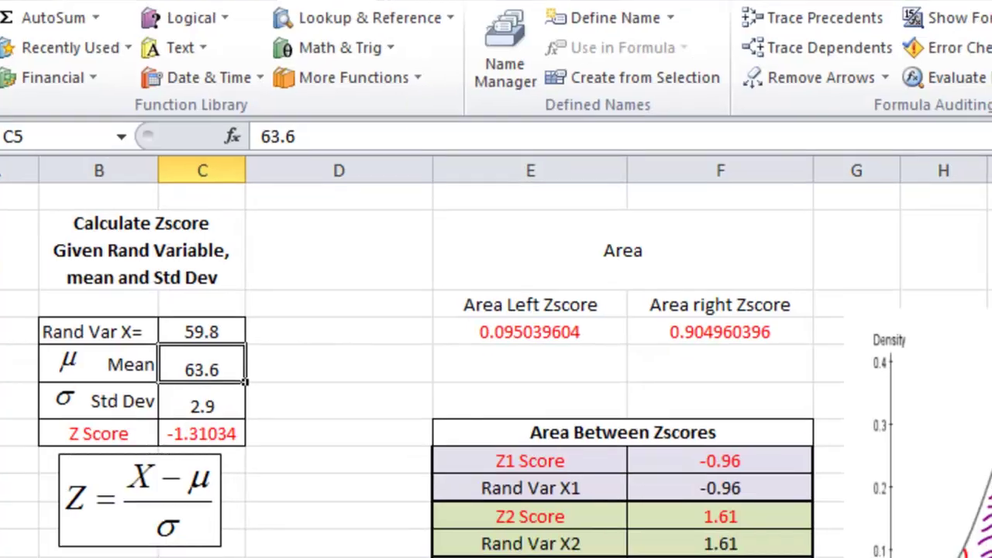
Set X to 70 for z = 2.206897 and right area 0.013660644, matching part (b)'s 0.0137
{"action": "left_click", "coordinate": [219, 331]}
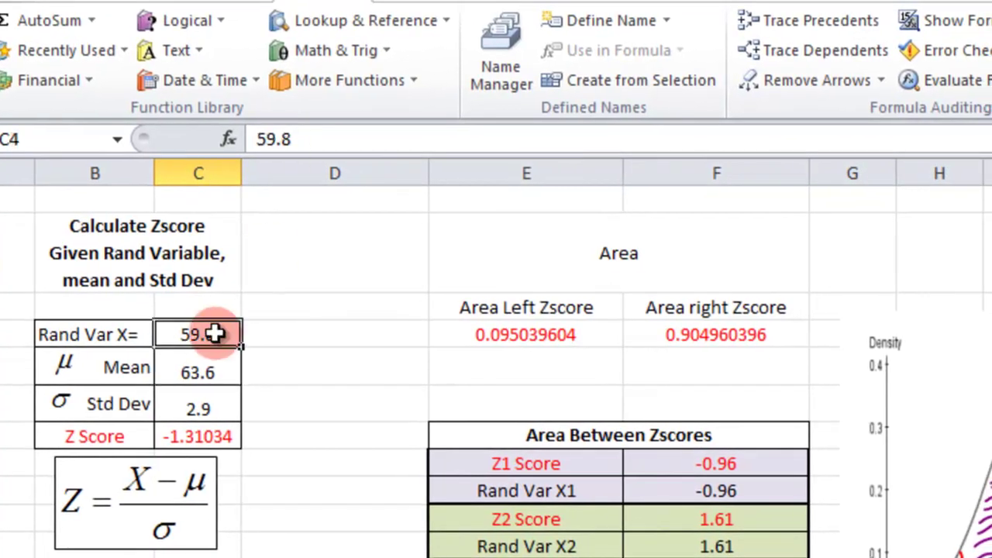
{"action": "type", "text": "70"}
{"action": "key", "text": "Return"}
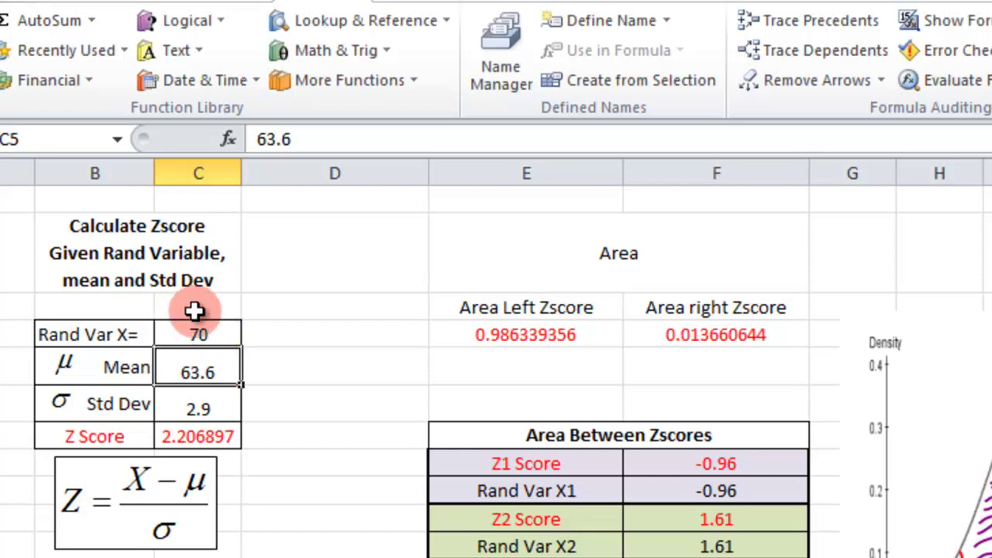
{"action": "left_click", "coordinate": [552, 334]}
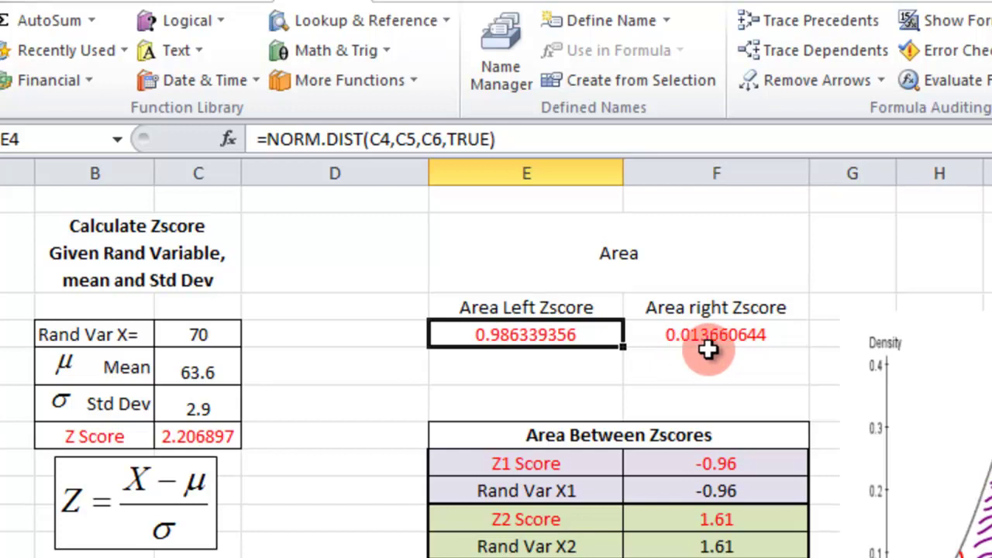
{"action": "left_click_drag", "start_coordinate": [720, 4], "coordinate": [725, 456]}
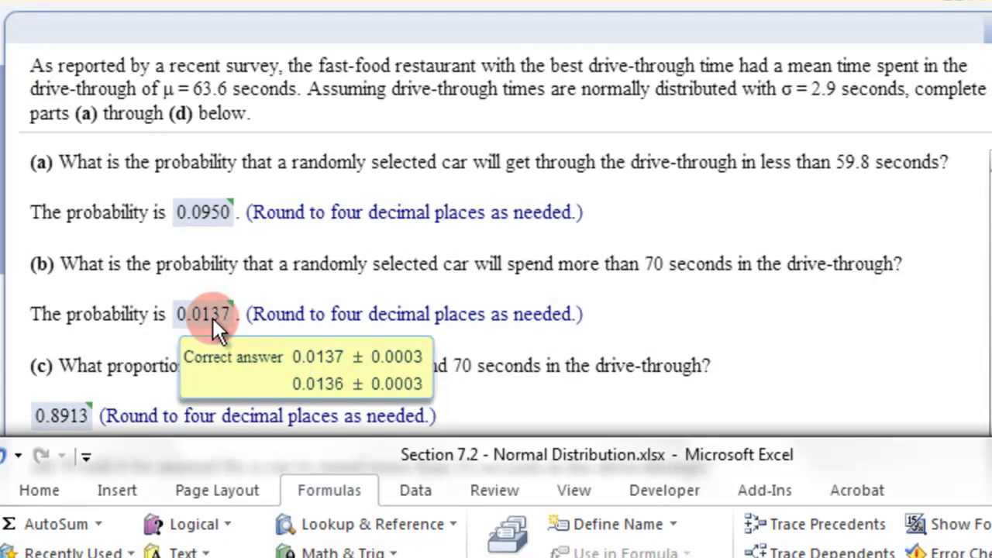
{"action": "left_click_drag", "start_coordinate": [586, 457], "coordinate": [584, 59]}
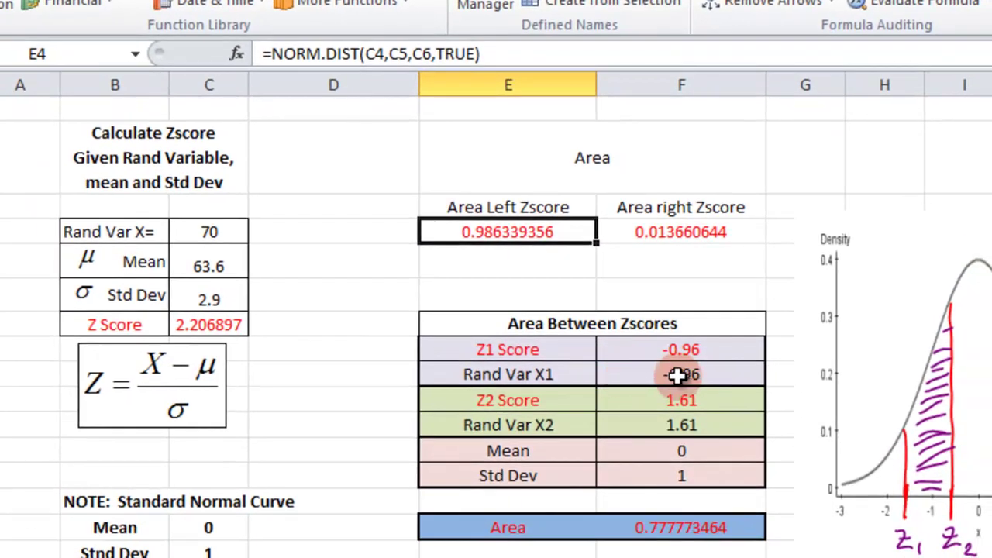
Enter X1 59.8, X2 70, mean 63.6 and std dev 2.9, giving area between 0.891299752
{"action": "left_click", "coordinate": [678, 375]}
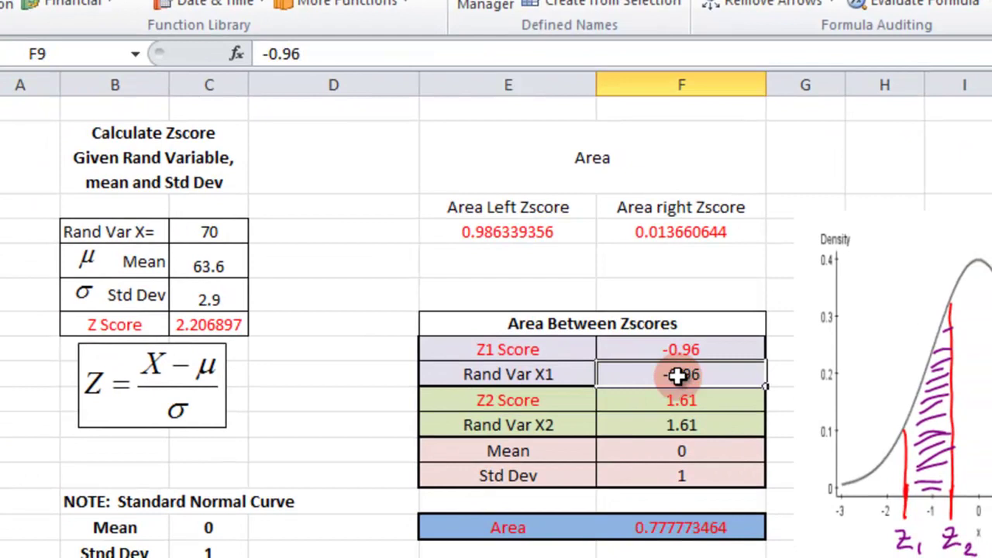
{"action": "type", "text": "59."}
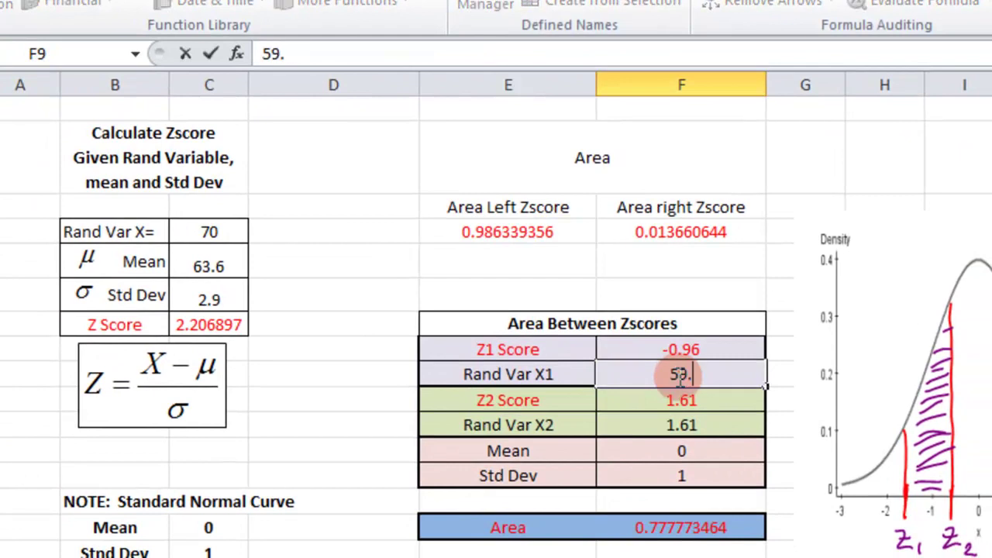
{"action": "type", "text": "8"}
{"action": "key", "text": "Return"}
{"action": "key", "text": "Return"}
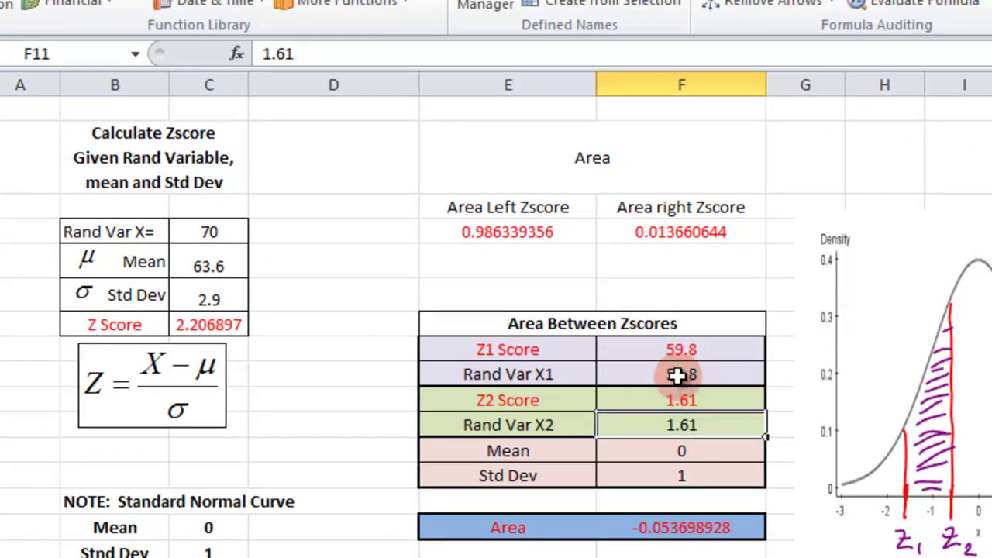
{"action": "type", "text": "70"}
{"action": "key", "text": "Return"}
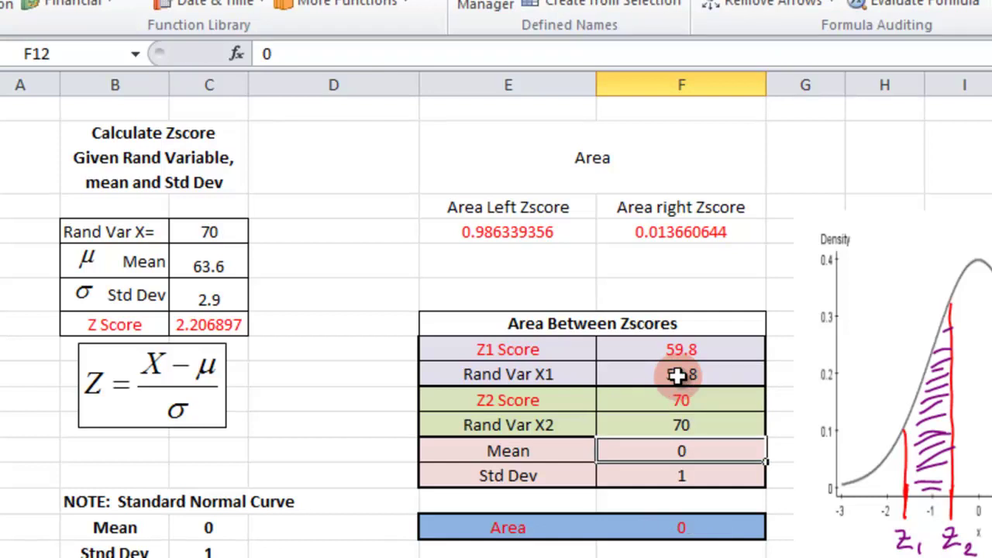
{"action": "type", "text": "63.6"}
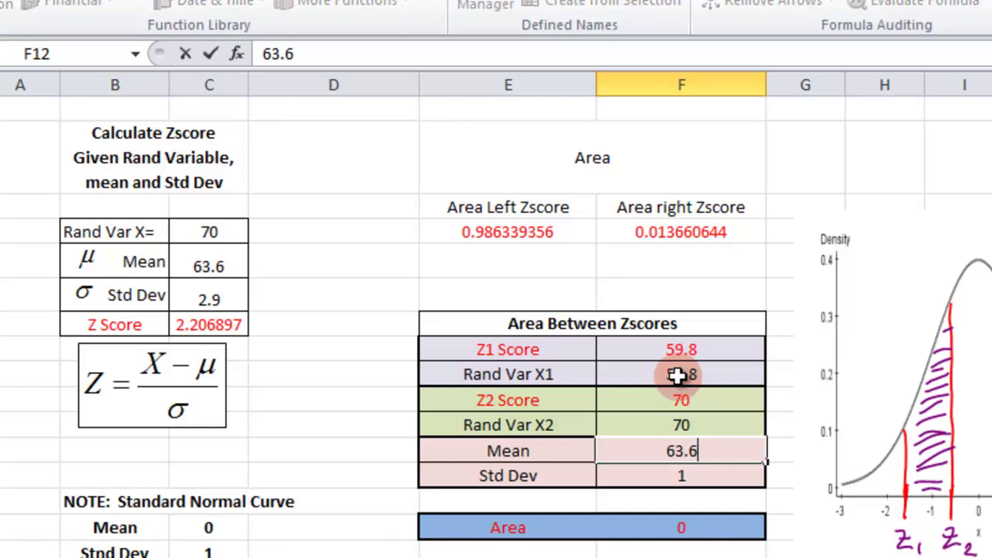
{"action": "key", "text": "Return"}
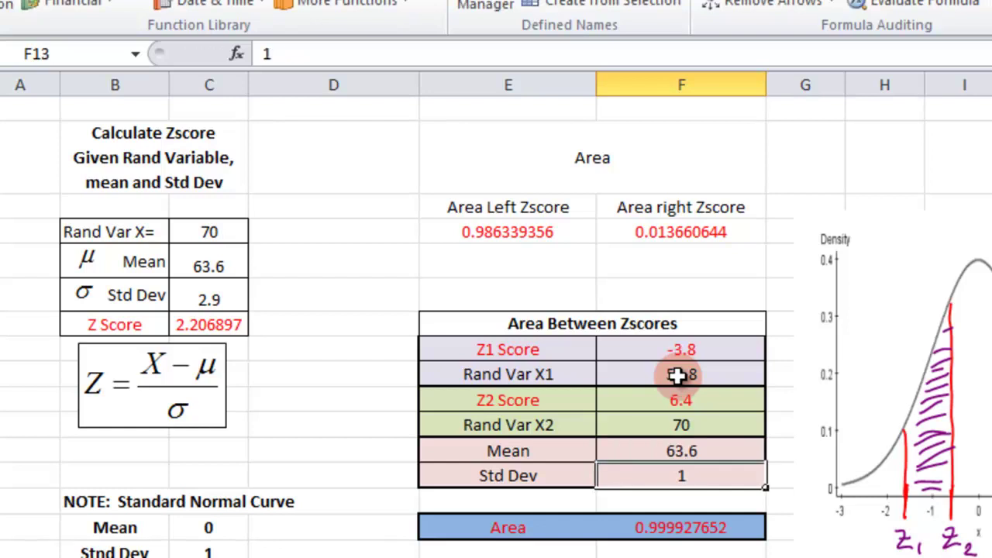
{"action": "type", "text": "2.9"}
{"action": "key", "text": "Return"}
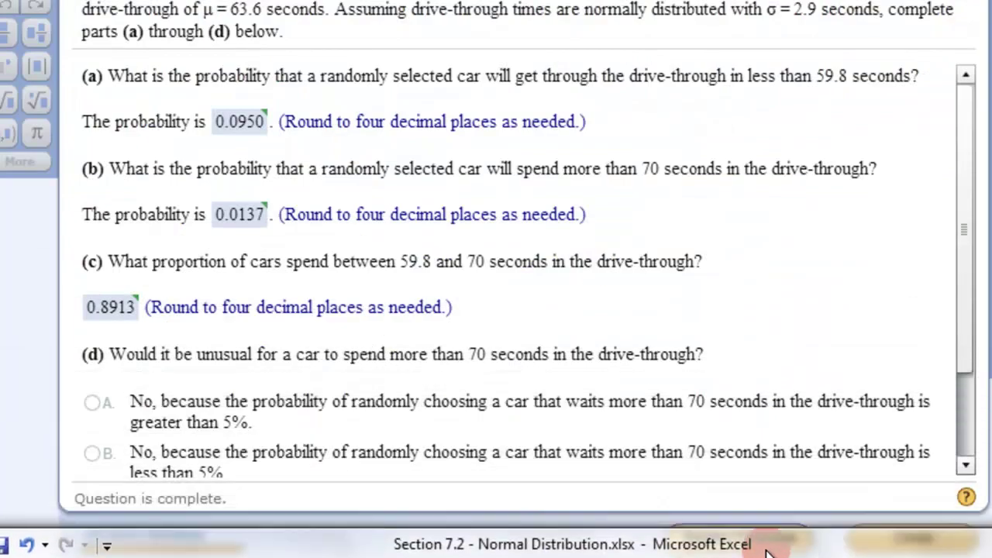
{"action": "mouse_move", "coordinate": [103, 314]}
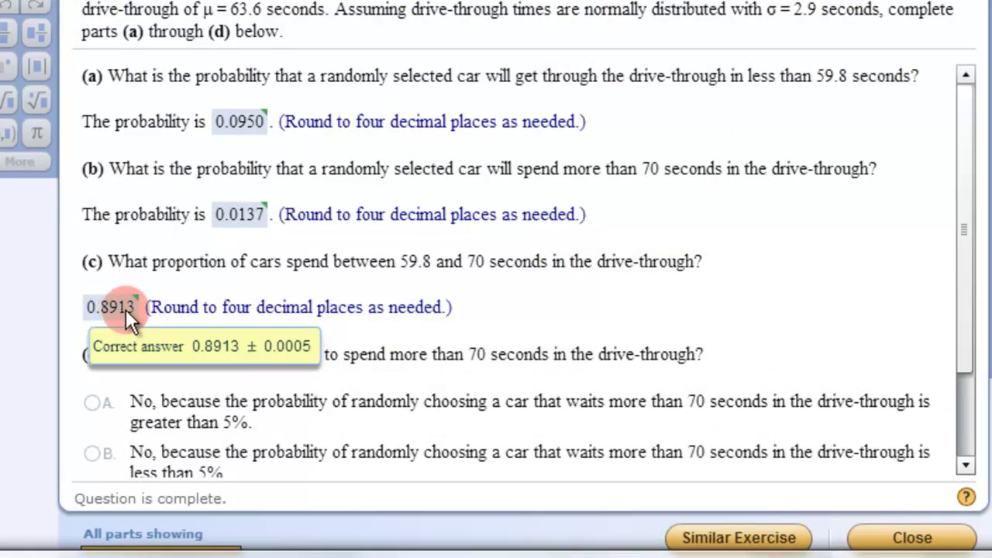
{"action": "left_click_drag", "start_coordinate": [806, 557], "coordinate": [841, 150]}
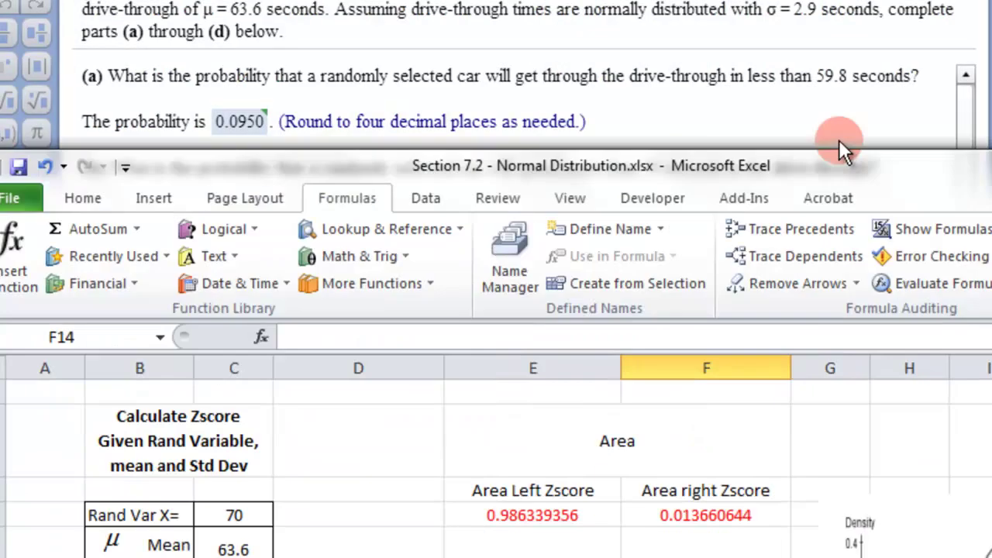